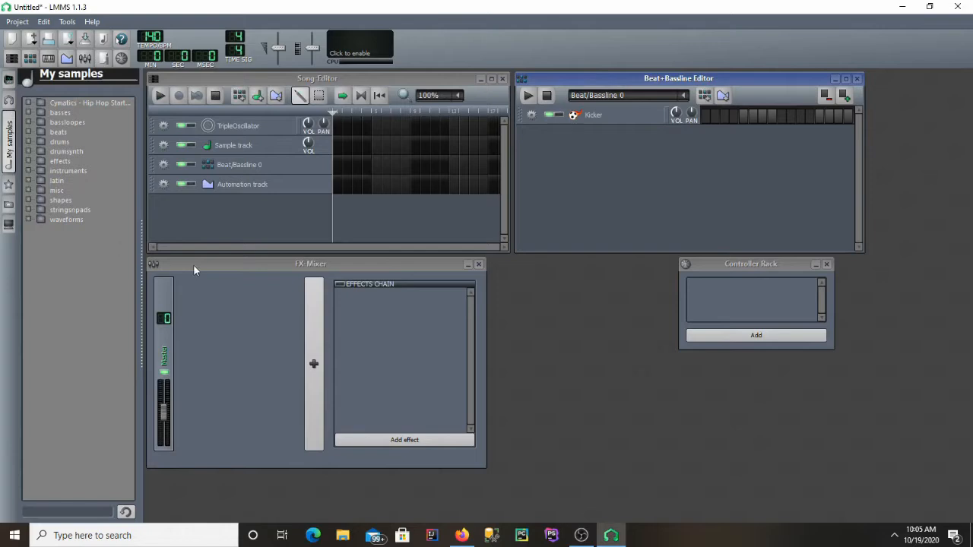
Remove the Kicker track from the Beat+Bassline Editor and look inside the Cymatics sample folder.
{"action": "left_click", "coordinate": [532, 115]}
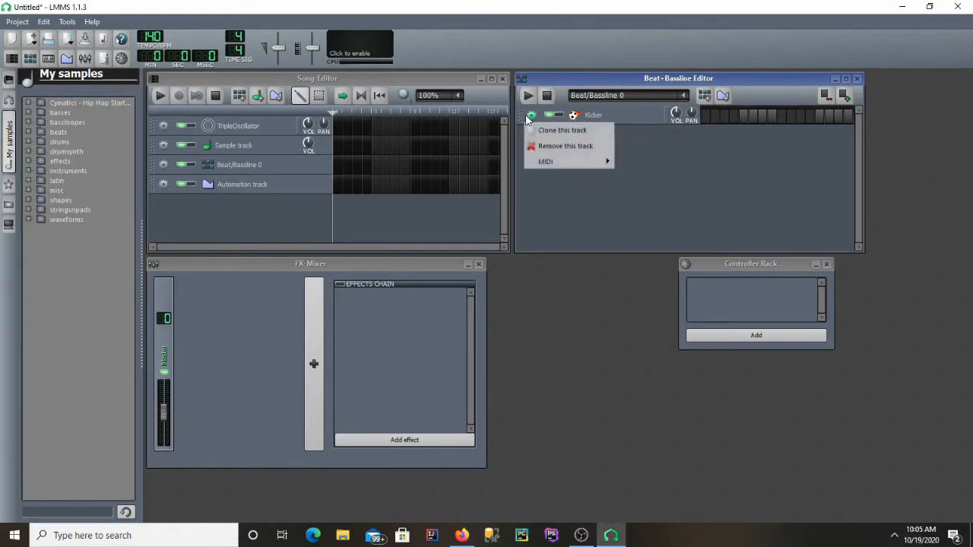
{"action": "left_click", "coordinate": [551, 149]}
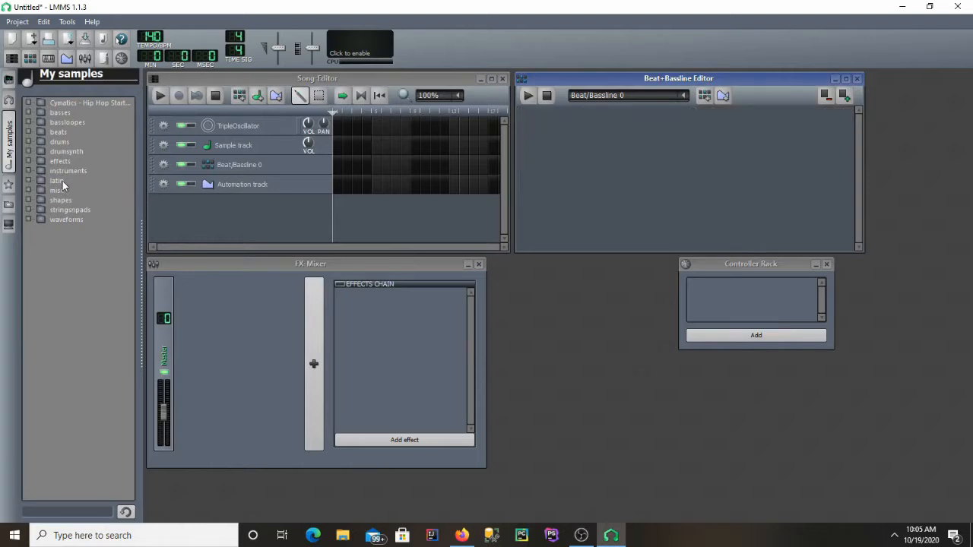
{"action": "left_click", "coordinate": [29, 104]}
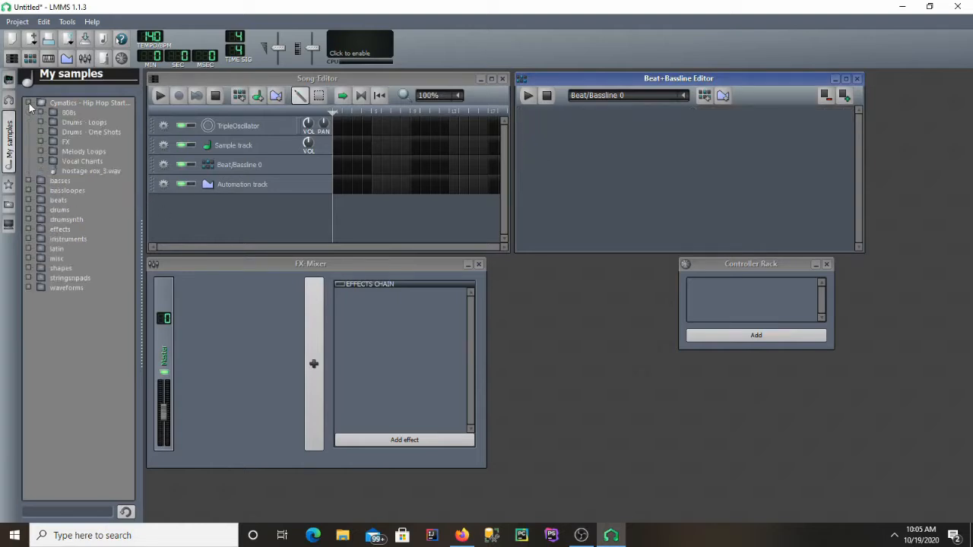
{"action": "left_click", "coordinate": [29, 104]}
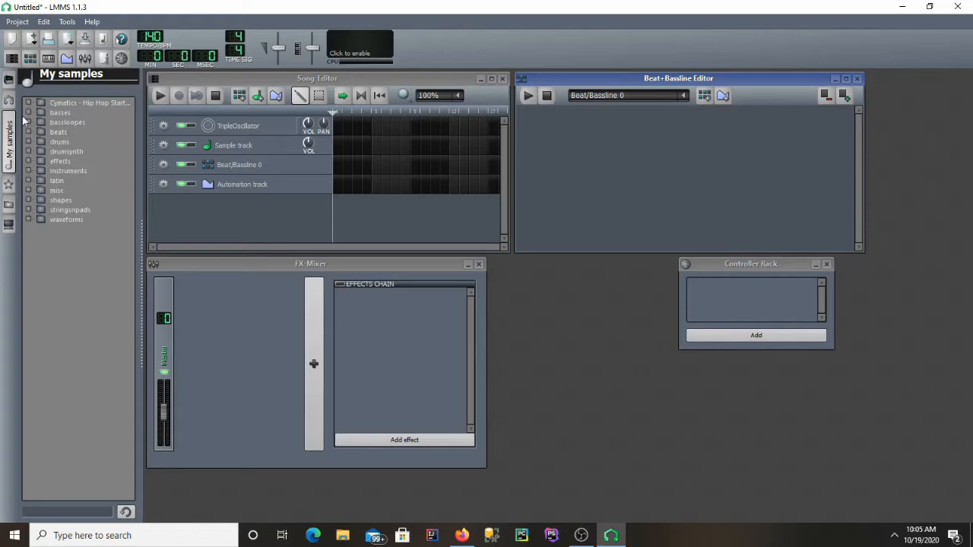
Add two VeSTige instrument tracks to the Beat+Bassline Editor.
{"action": "left_click", "coordinate": [9, 82]}
{"action": "left_click_drag", "start_coordinate": [76, 423], "coordinate": [598, 188]}
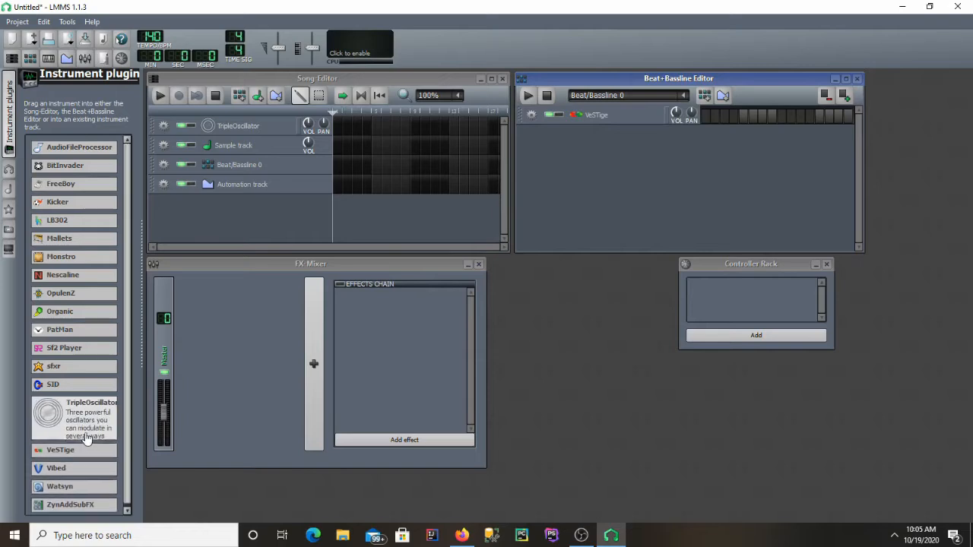
{"action": "left_click_drag", "start_coordinate": [90, 457], "coordinate": [582, 135]}
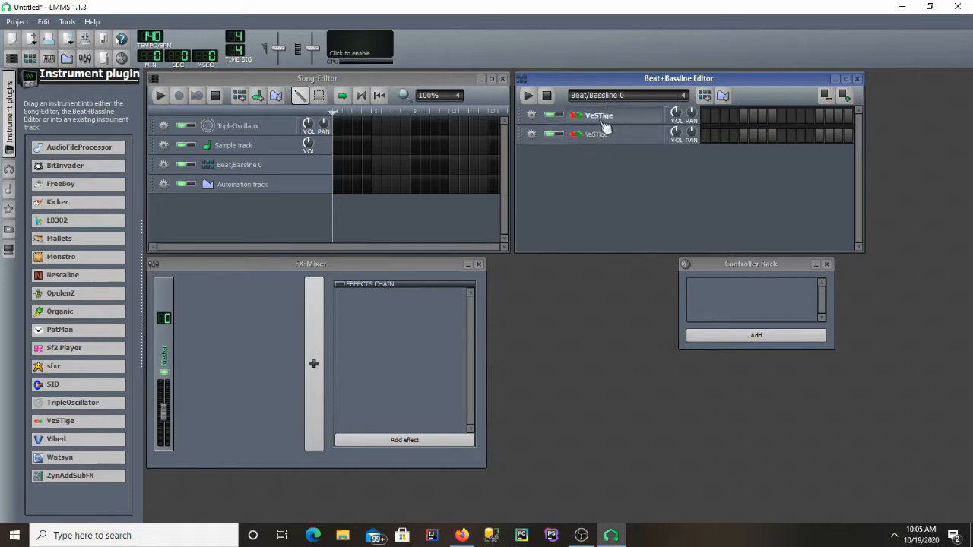
Load the Adonis VST plugin into the first VeSTige track and close the plugin's own interface.
{"action": "left_click", "coordinate": [603, 122]}
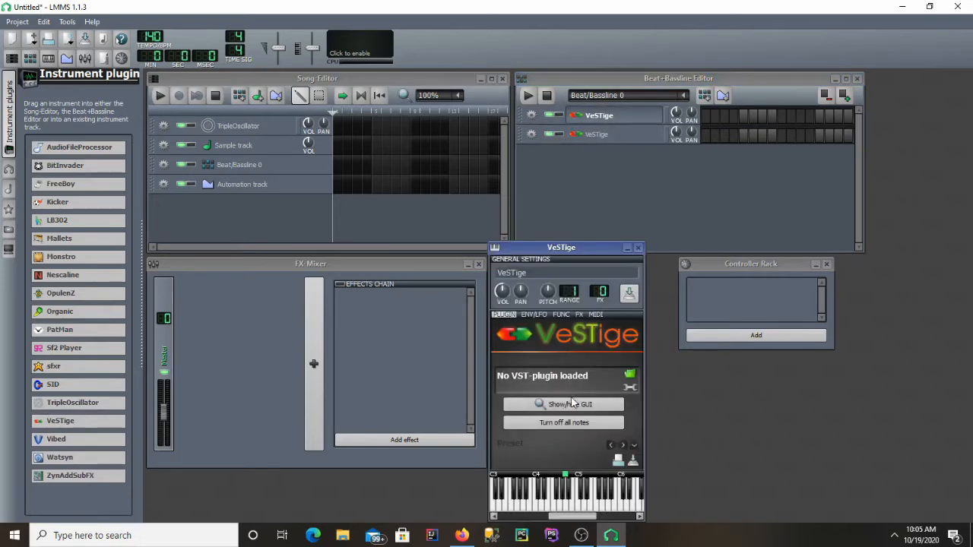
{"action": "left_click", "coordinate": [630, 375]}
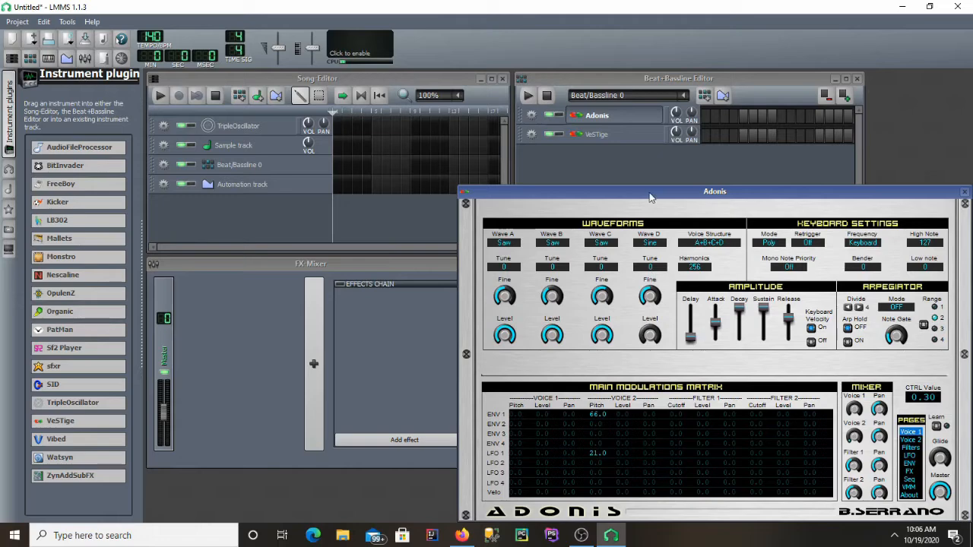
{"action": "left_click_drag", "start_coordinate": [650, 198], "coordinate": [516, 230]}
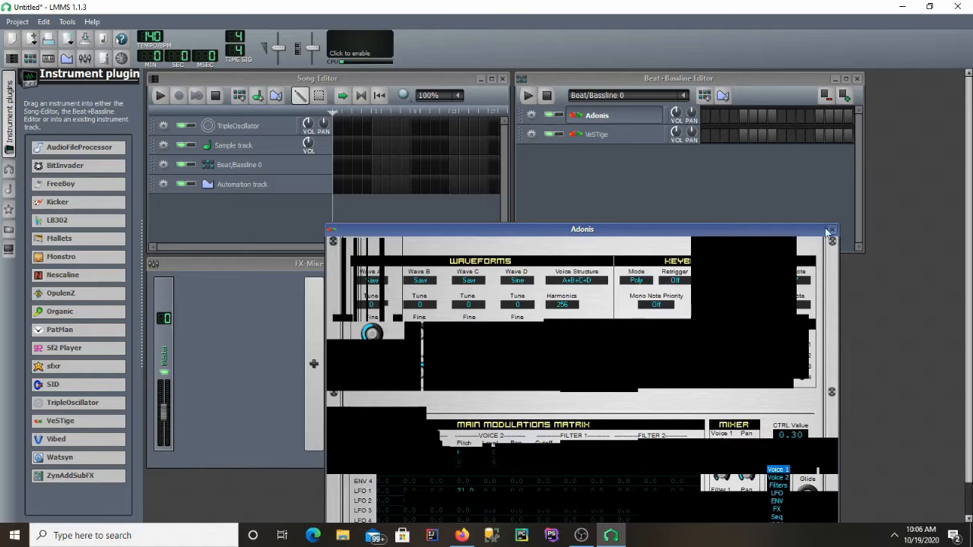
{"action": "left_click", "coordinate": [830, 230]}
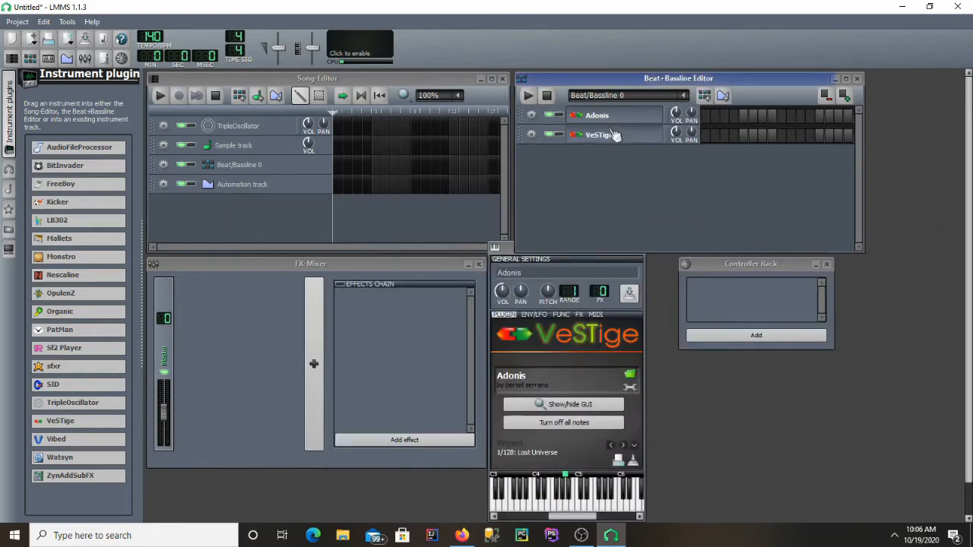
Load Adonis.dll into the second VeSTige track and close the plugin's own interface.
{"action": "left_click", "coordinate": [616, 135]}
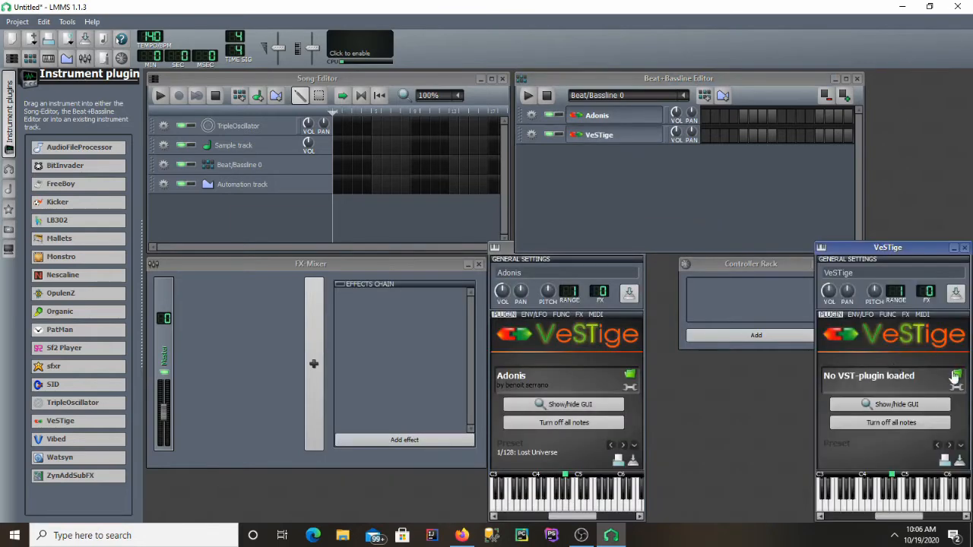
{"action": "left_click", "coordinate": [955, 374]}
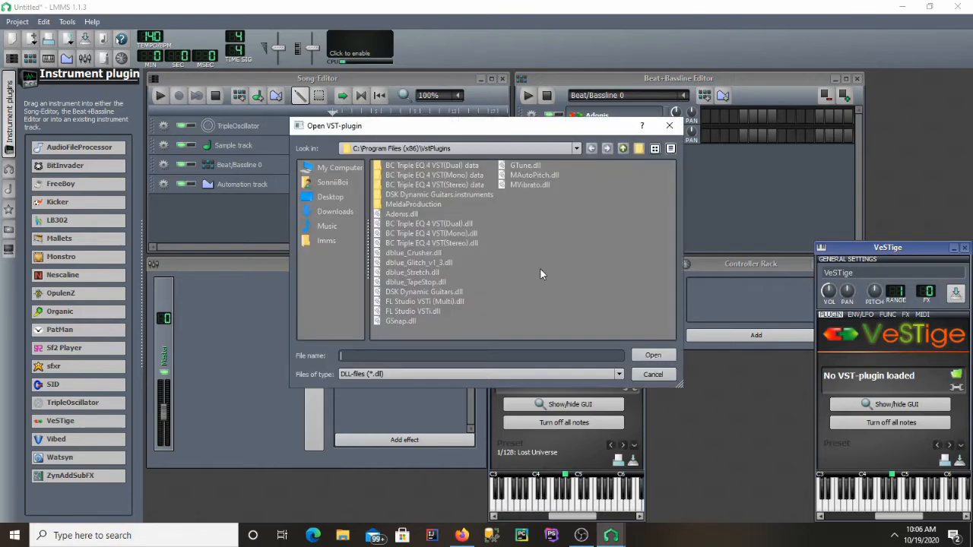
{"action": "double_click", "coordinate": [405, 216]}
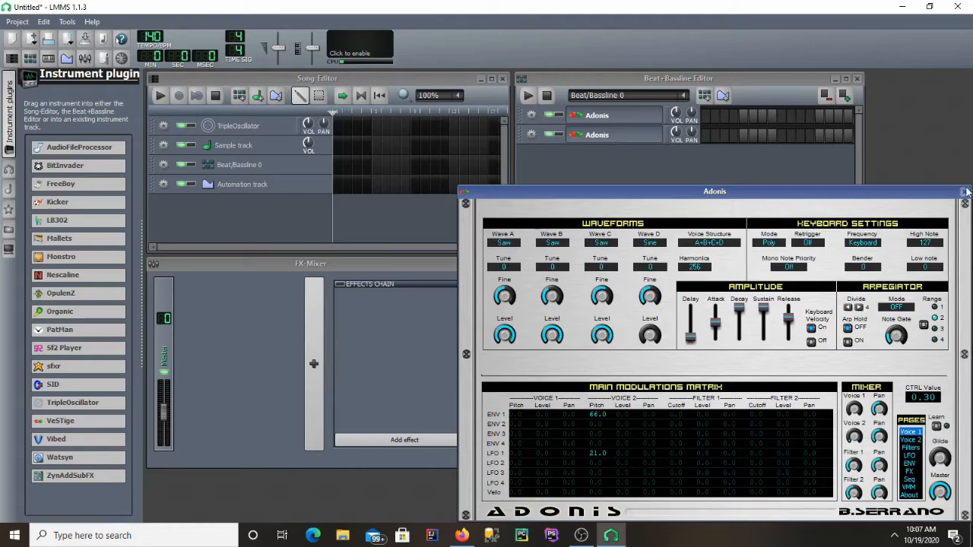
{"action": "left_click", "coordinate": [966, 192]}
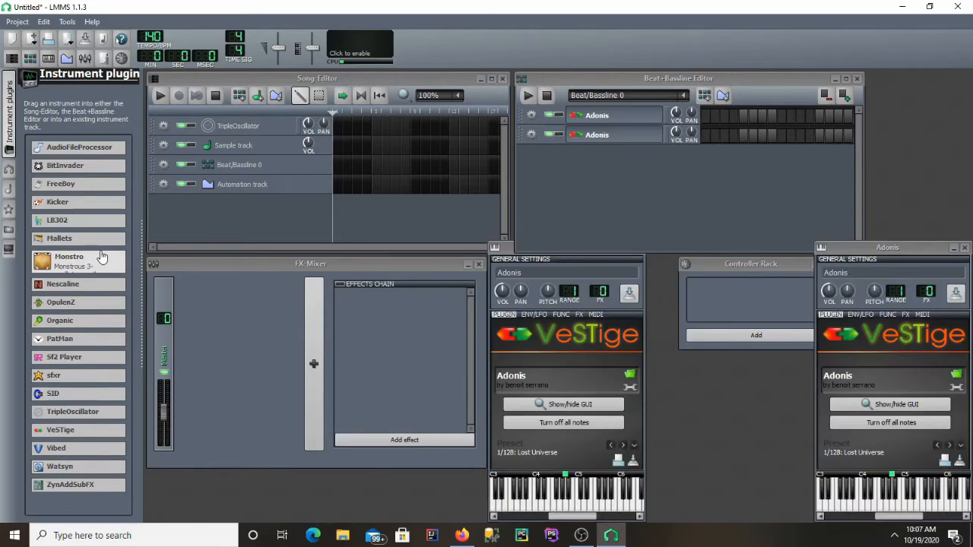
Add a Mallets instrument track to the Beat+Bassline Editor and open its settings over the Song-Editor and FX-Mixer.
{"action": "left_click_drag", "start_coordinate": [99, 240], "coordinate": [630, 186]}
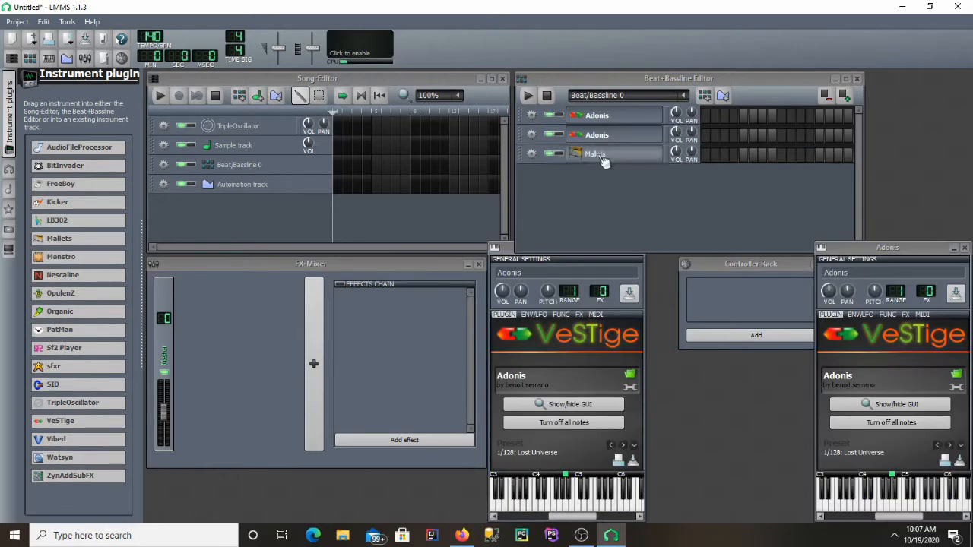
{"action": "left_click", "coordinate": [601, 156]}
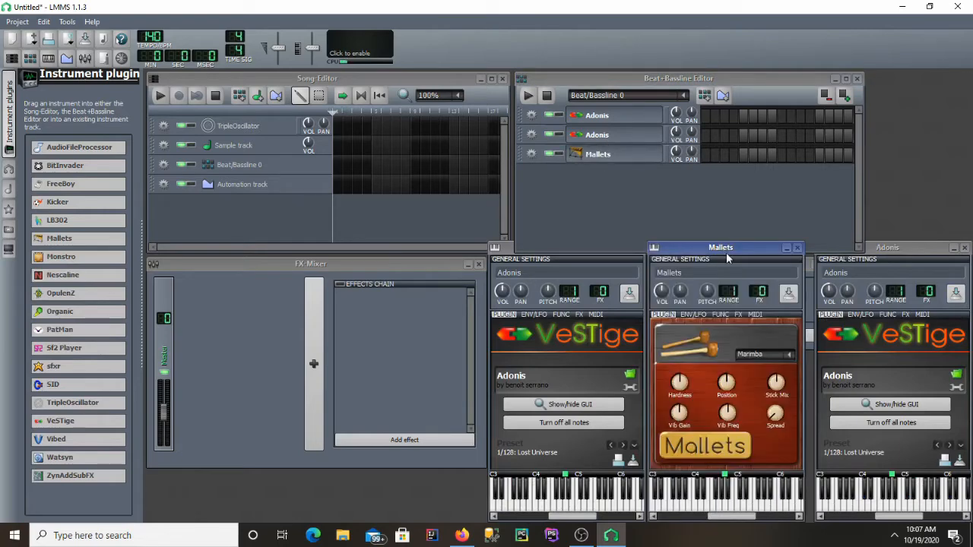
{"action": "left_click_drag", "start_coordinate": [726, 256], "coordinate": [387, 180]}
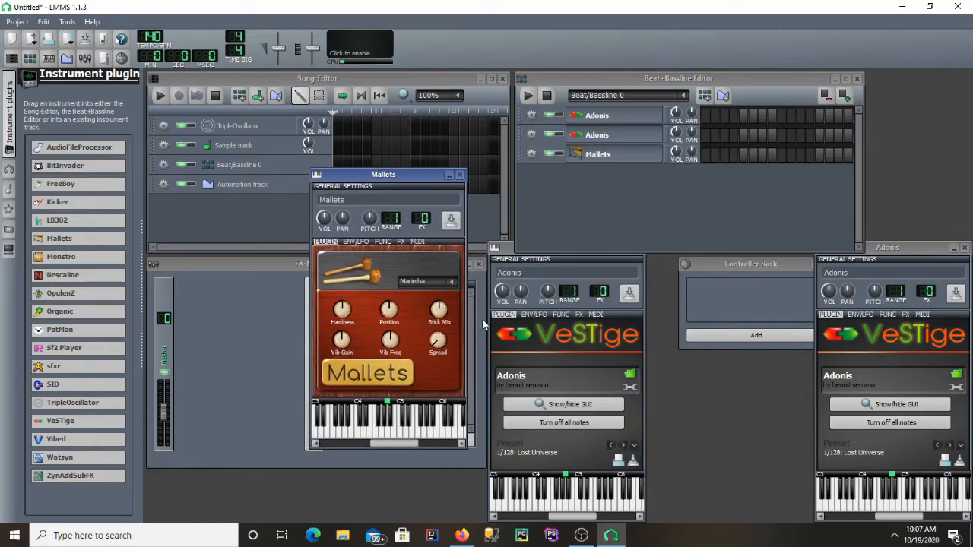
Audition the Mallets Marimba sound by playing several notes on its piano keyboard.
{"action": "left_click", "coordinate": [400, 432]}
{"action": "left_click", "coordinate": [369, 432]}
{"action": "left_click", "coordinate": [390, 430]}
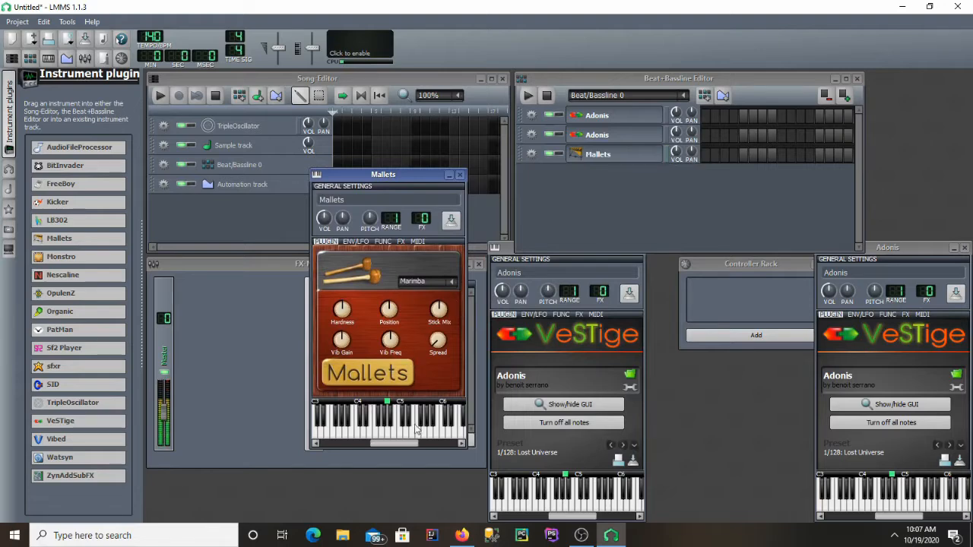
{"action": "left_click", "coordinate": [423, 429]}
{"action": "left_click", "coordinate": [439, 428]}
{"action": "left_click", "coordinate": [446, 429]}
{"action": "left_click", "coordinate": [412, 429]}
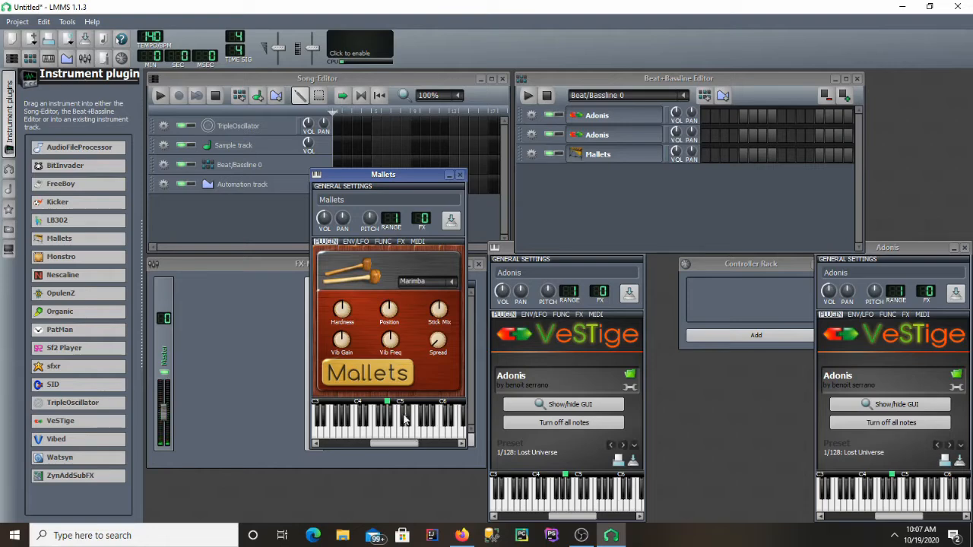
Move the Mallets settings clear of the FX-Mixer and add three new FX channels.
{"action": "left_click_drag", "start_coordinate": [356, 174], "coordinate": [399, 62]}
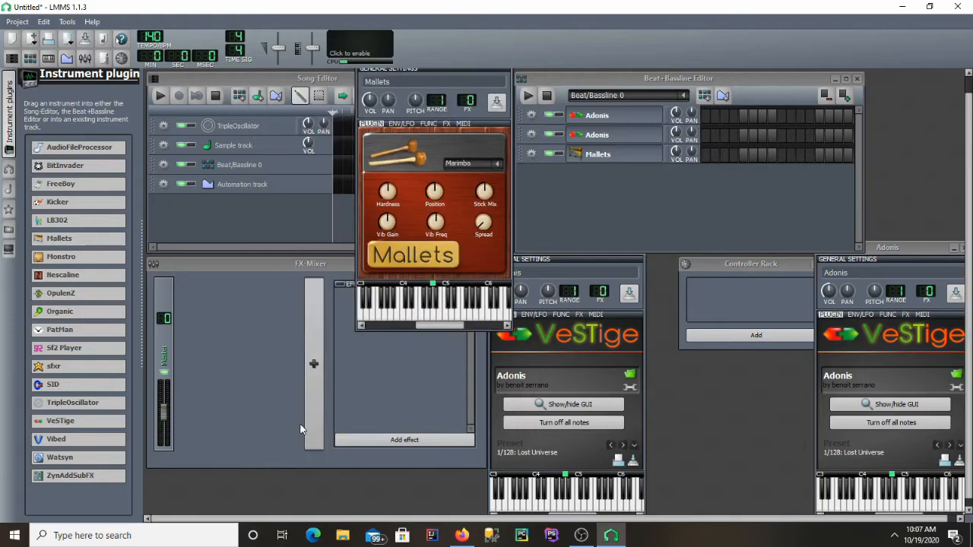
{"action": "left_click", "coordinate": [313, 344]}
{"action": "left_click", "coordinate": [323, 355]}
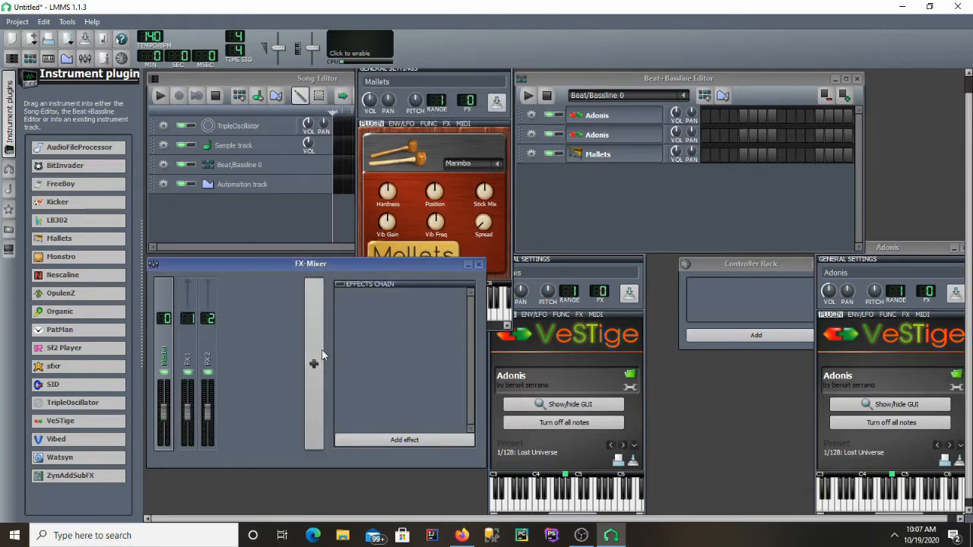
{"action": "left_click", "coordinate": [322, 355]}
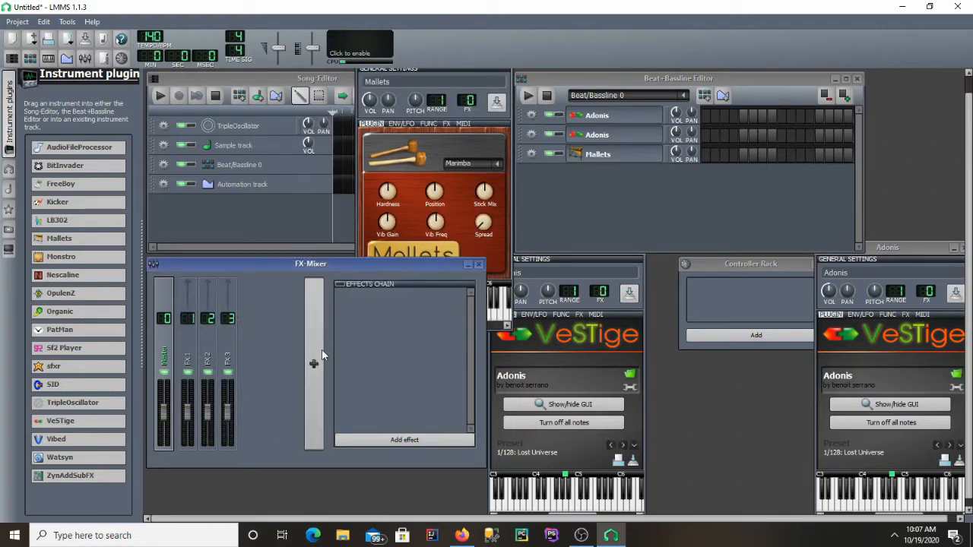
Route Mallets to FX channel 1, the first Adonis to channel 2 and the second Adonis to channel 3.
{"action": "left_click", "coordinate": [468, 101]}
{"action": "left_click_drag", "start_coordinate": [599, 292], "coordinate": [602, 292]}
{"action": "left_click_drag", "start_coordinate": [934, 288], "coordinate": [934, 283]}
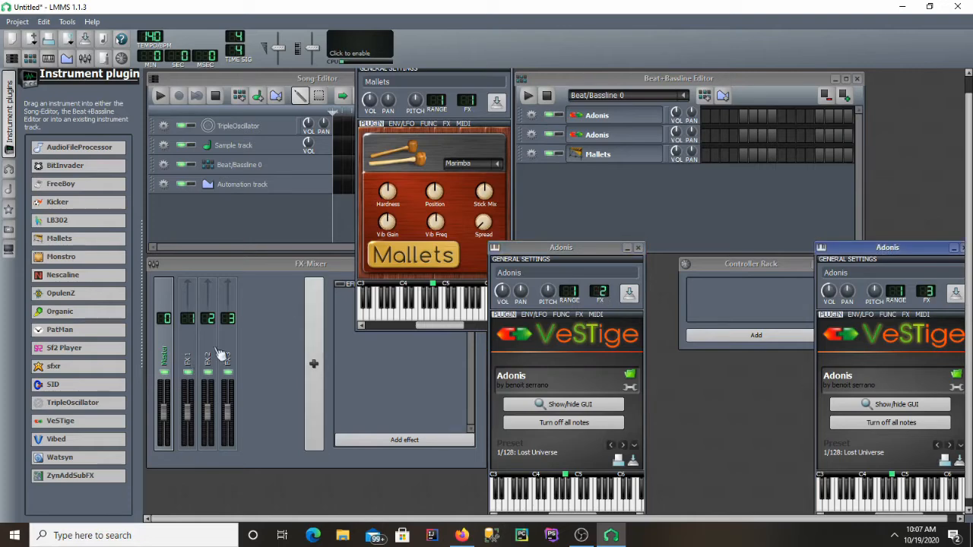
Rename FX channel 1 as "mallets" and FX channels 2 and 3 as "adonis".
{"action": "double_click", "coordinate": [189, 359]}
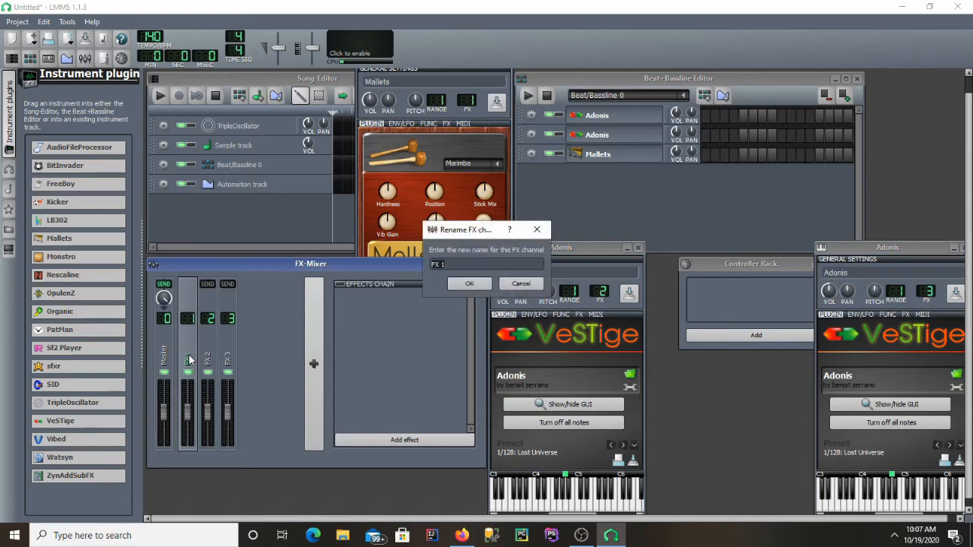
{"action": "type", "text": "mallets"}
{"action": "key", "text": "Return"}
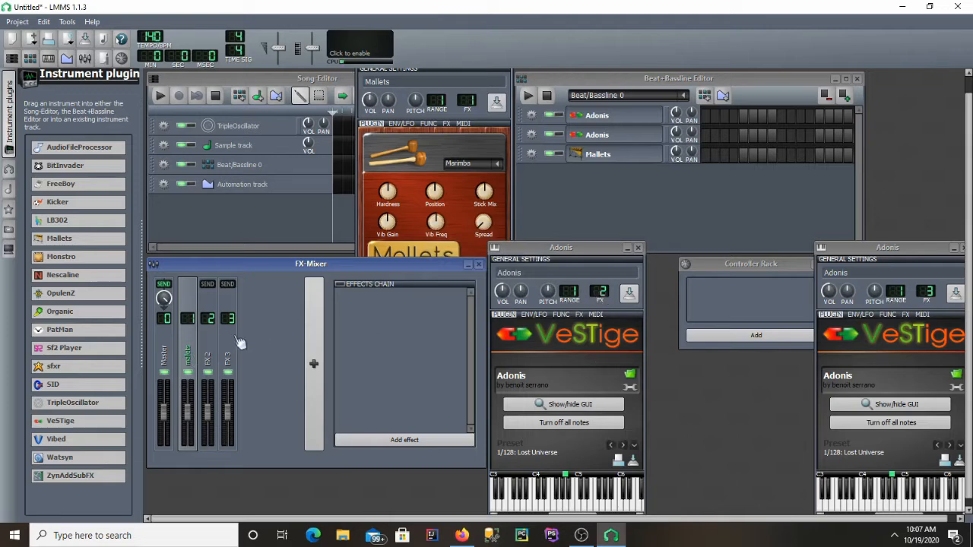
{"action": "double_click", "coordinate": [214, 353]}
{"action": "type", "text": "adonis"}
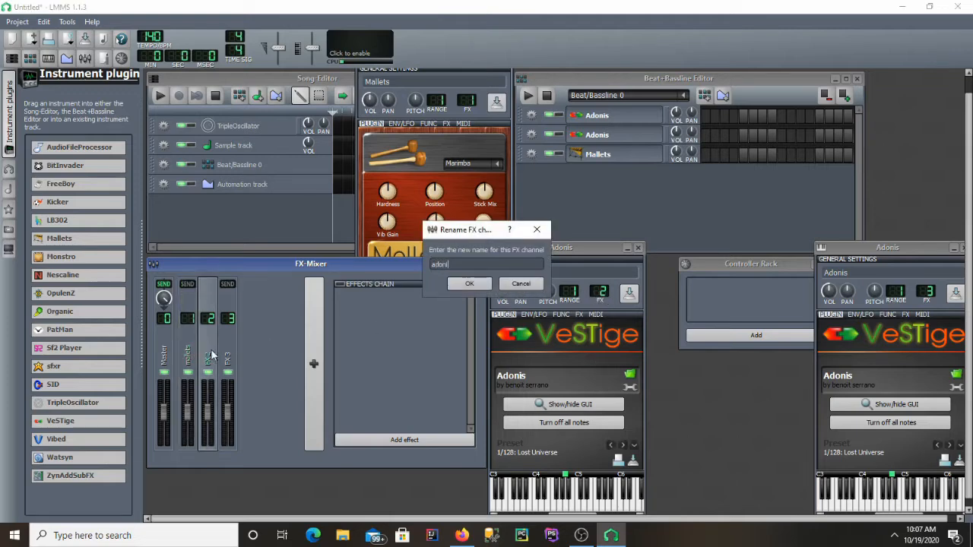
{"action": "key", "text": "Return"}
{"action": "double_click", "coordinate": [226, 359]}
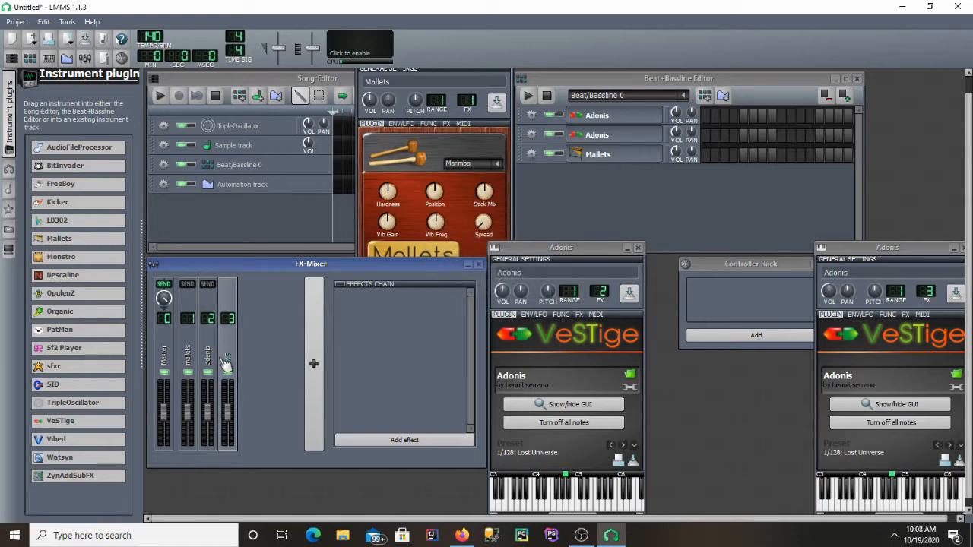
{"action": "type", "text": "adonis"}
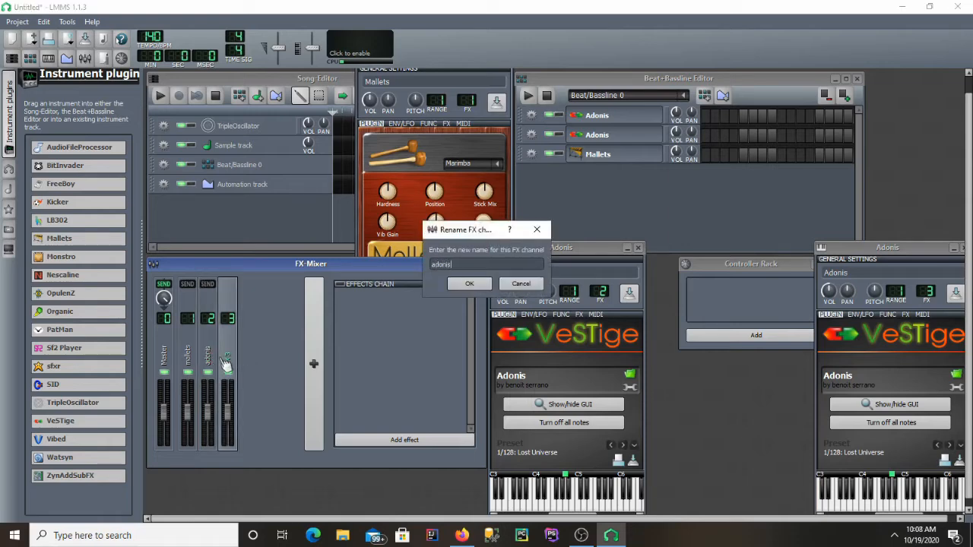
{"action": "key", "text": "Return"}
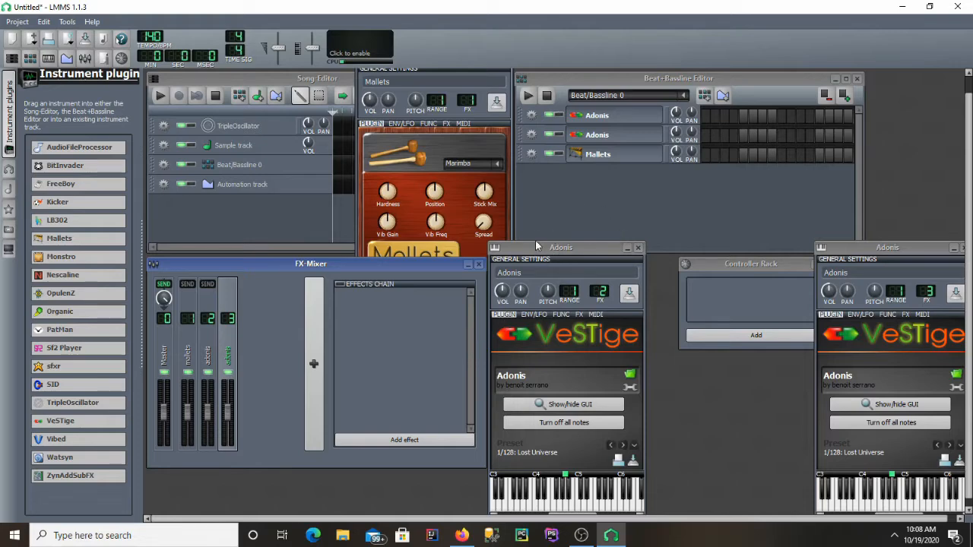
Set the first Adonis instrument, routed to FX channel 2, to the preset 47. Epiano 2.
{"action": "left_click_drag", "start_coordinate": [566, 255], "coordinate": [567, 226]}
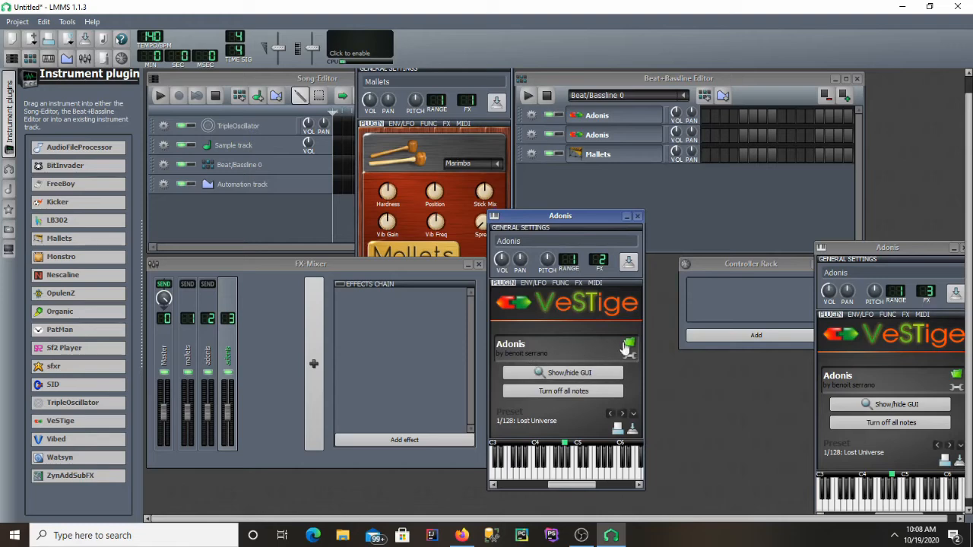
{"action": "left_click", "coordinate": [570, 376]}
{"action": "left_click", "coordinate": [634, 414]}
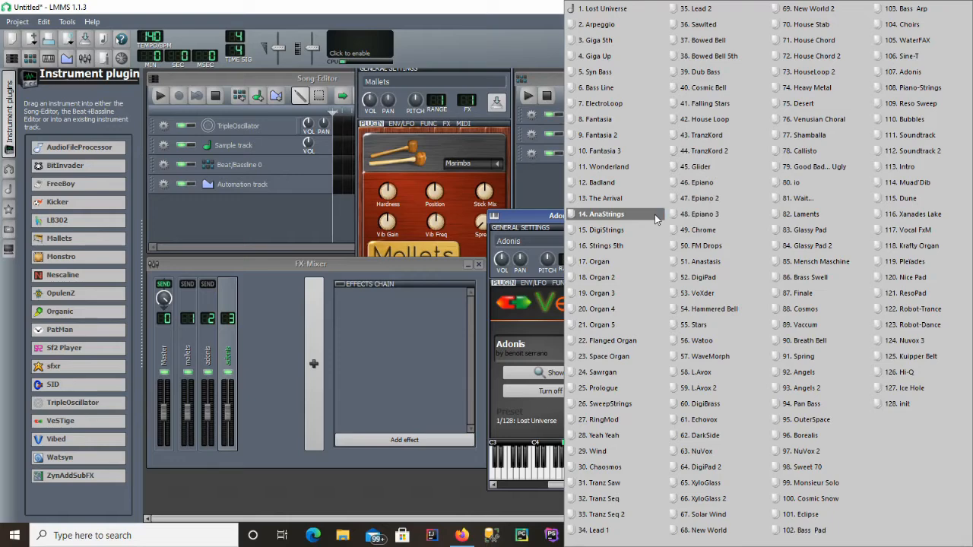
{"action": "left_click", "coordinate": [718, 201]}
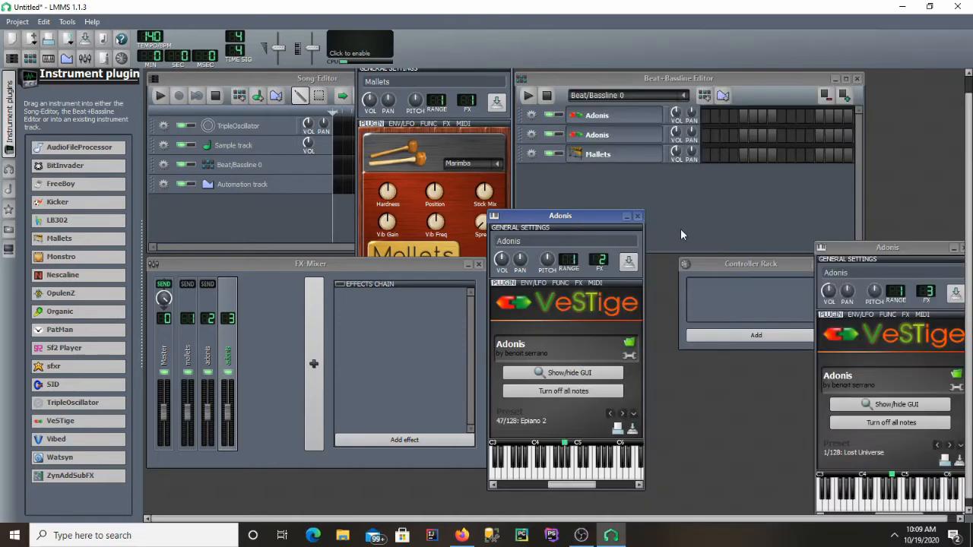
Audition the Epiano 2 preset by playing several notes on the first Adonis instrument's keyboard.
{"action": "left_click_drag", "start_coordinate": [573, 205], "coordinate": [594, 168]}
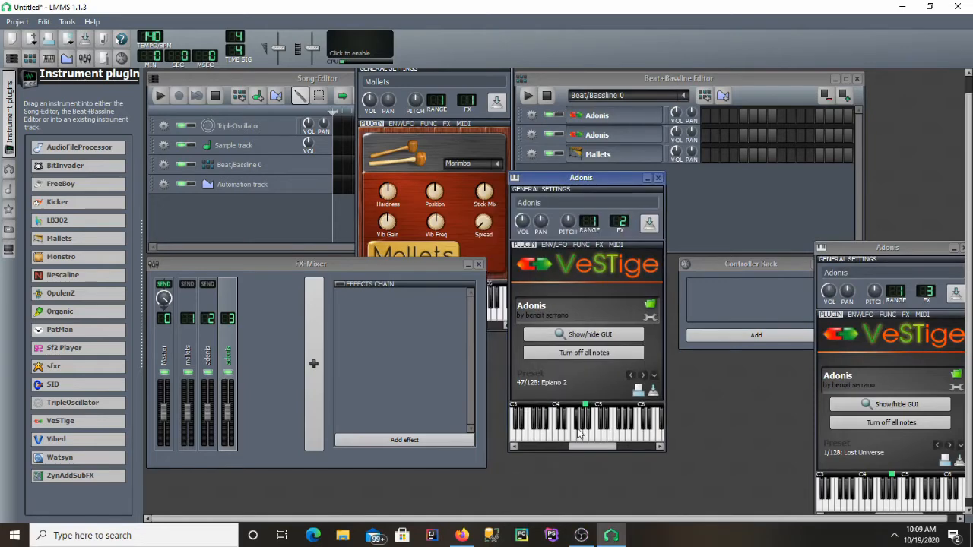
{"action": "left_click", "coordinate": [606, 433]}
{"action": "left_click", "coordinate": [617, 433]}
{"action": "left_click", "coordinate": [633, 434]}
{"action": "left_click", "coordinate": [644, 431]}
{"action": "left_click", "coordinate": [611, 432]}
{"action": "left_click", "coordinate": [577, 428]}
Set the second Adonis instrument, routed to FX channel 3, to the preset 90. Breath Bell.
{"action": "left_click_drag", "start_coordinate": [873, 251], "coordinate": [692, 185]}
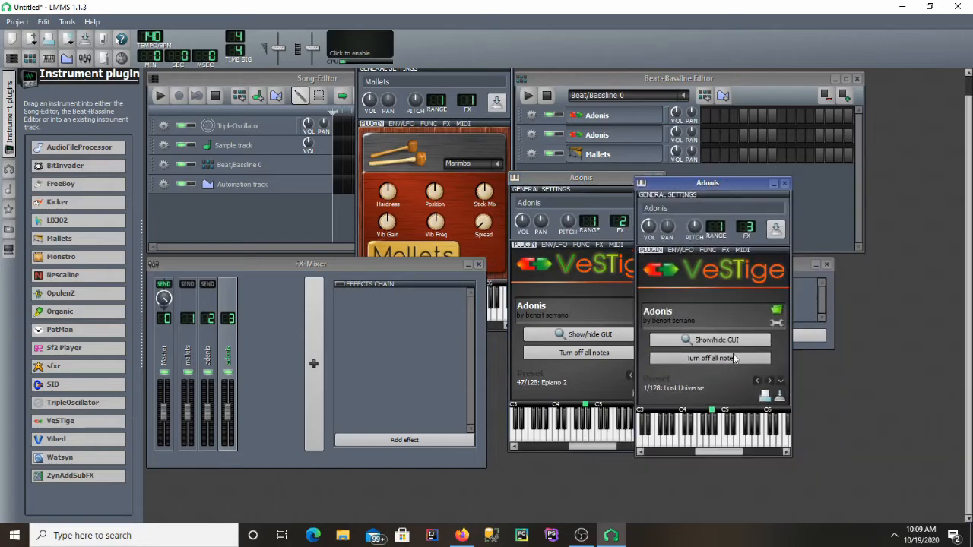
{"action": "left_click", "coordinate": [783, 383]}
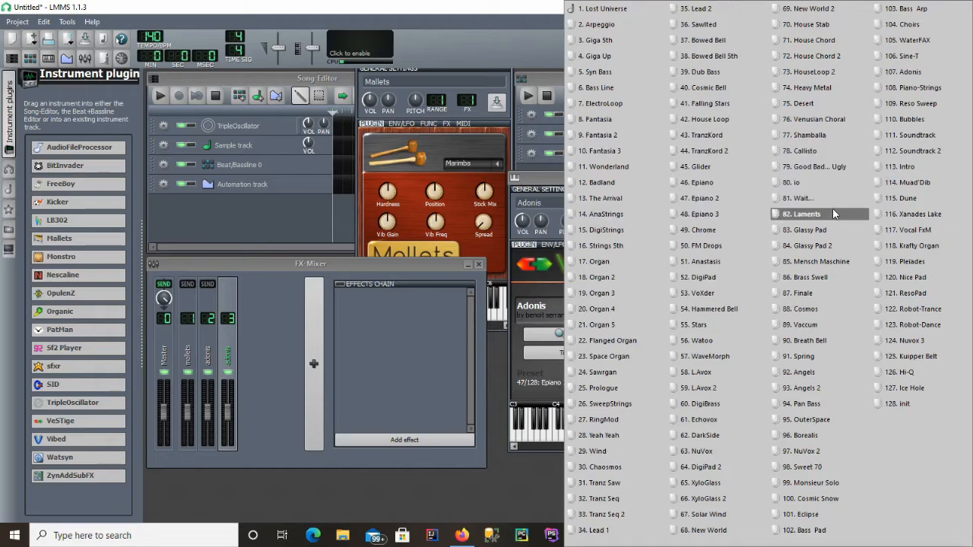
{"action": "left_click", "coordinate": [831, 342]}
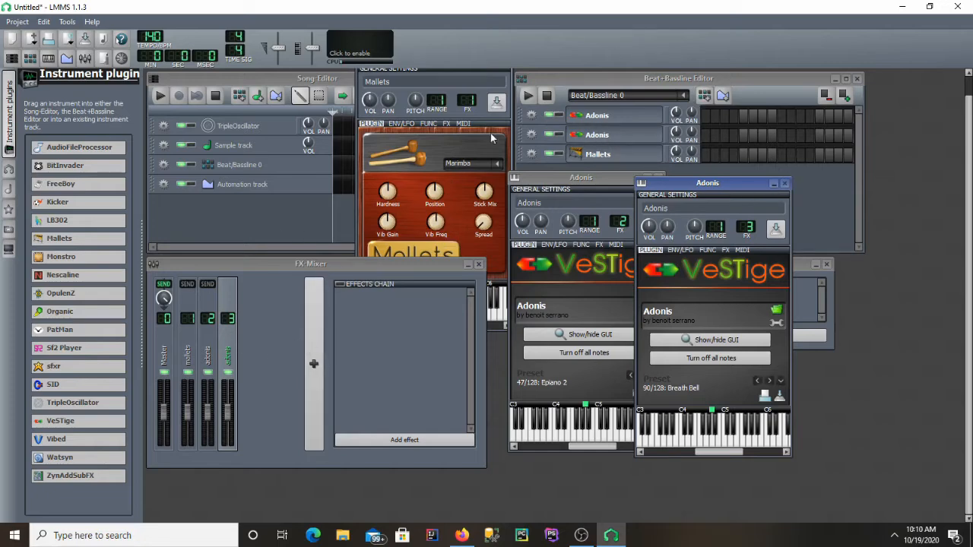
Open the Mallets track's pattern in the piano roll.
{"action": "right_click", "coordinate": [706, 156]}
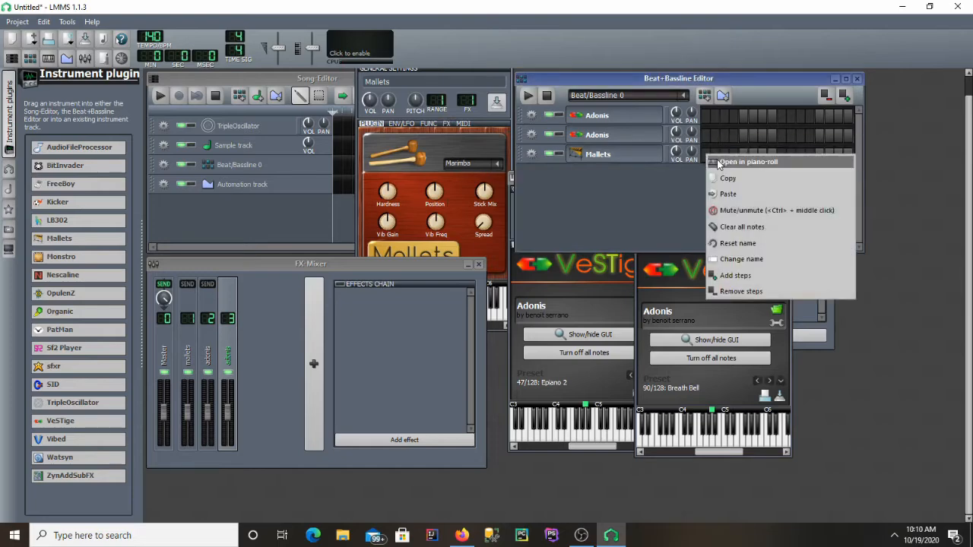
{"action": "left_click", "coordinate": [719, 162]}
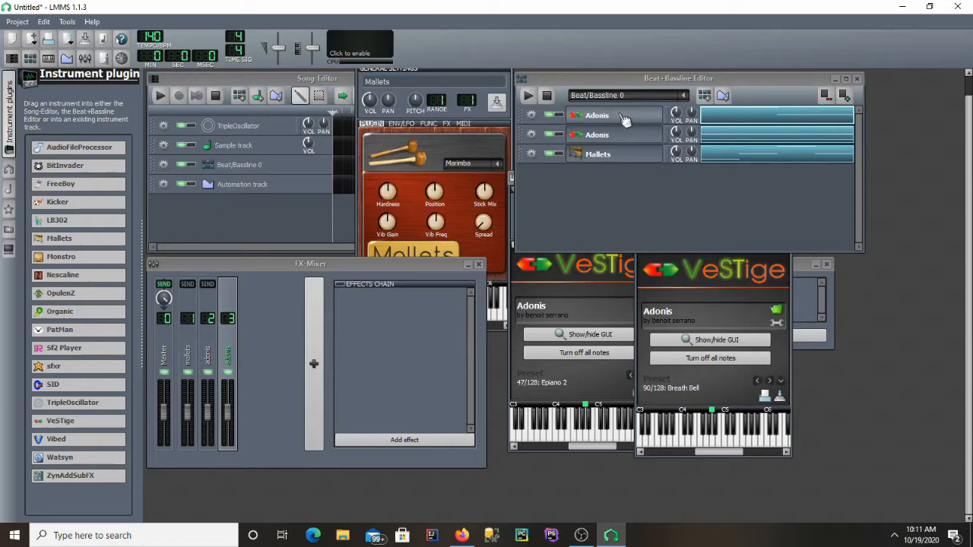
Hide the first Adonis instrument's window and review the notes of its pattern in the piano roll.
{"action": "left_click", "coordinate": [624, 118]}
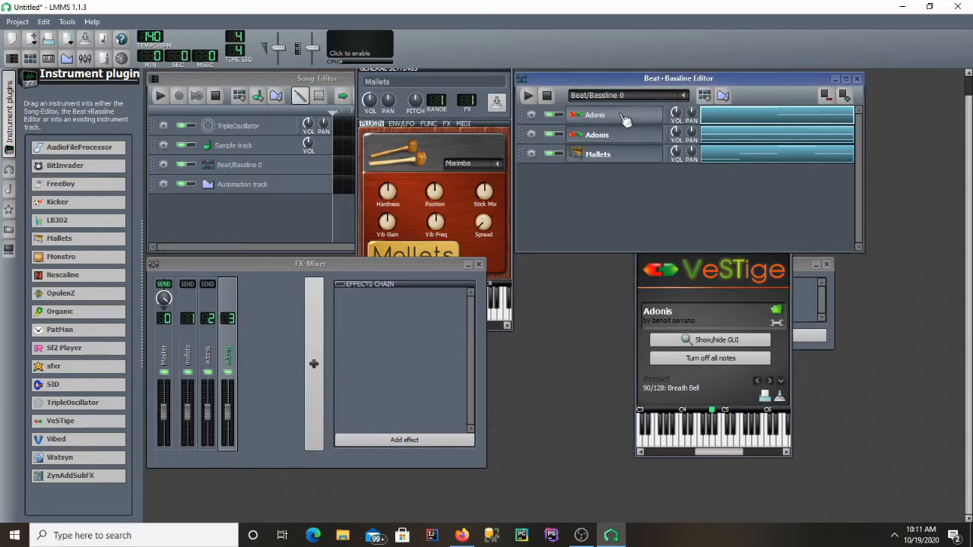
{"action": "right_click", "coordinate": [789, 115]}
{"action": "left_click", "coordinate": [793, 121]}
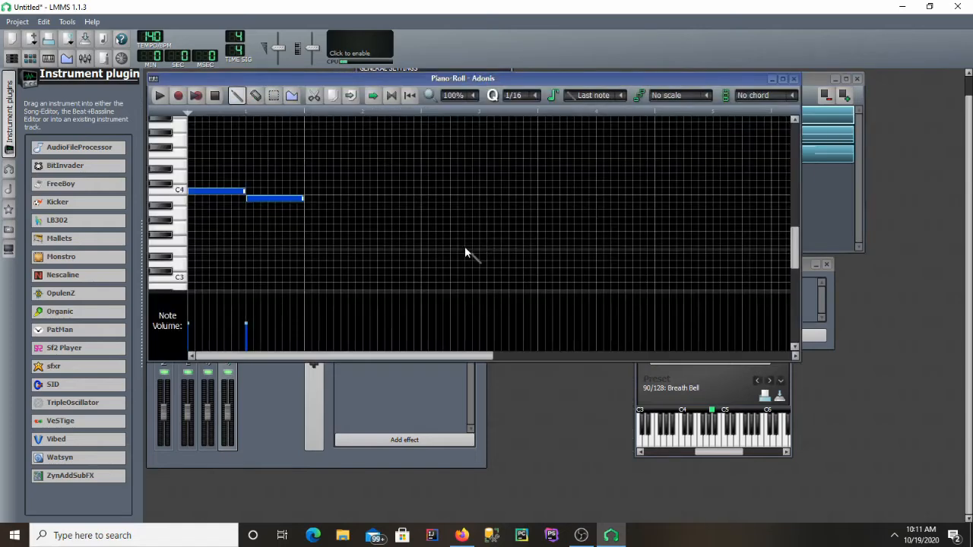
{"action": "left_click", "coordinate": [844, 182]}
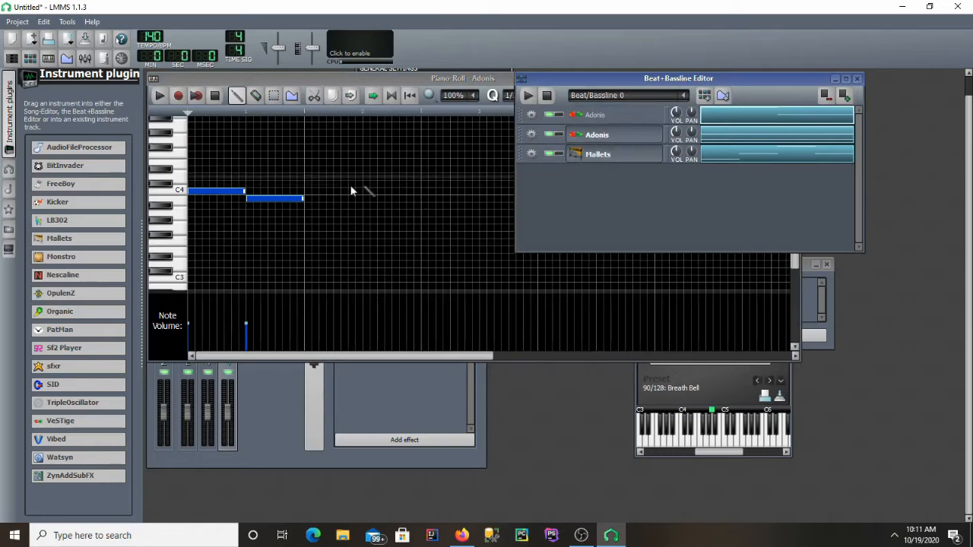
Open the Mallets pattern in the piano roll, select all its notes and move them up one octave.
{"action": "right_click", "coordinate": [772, 154]}
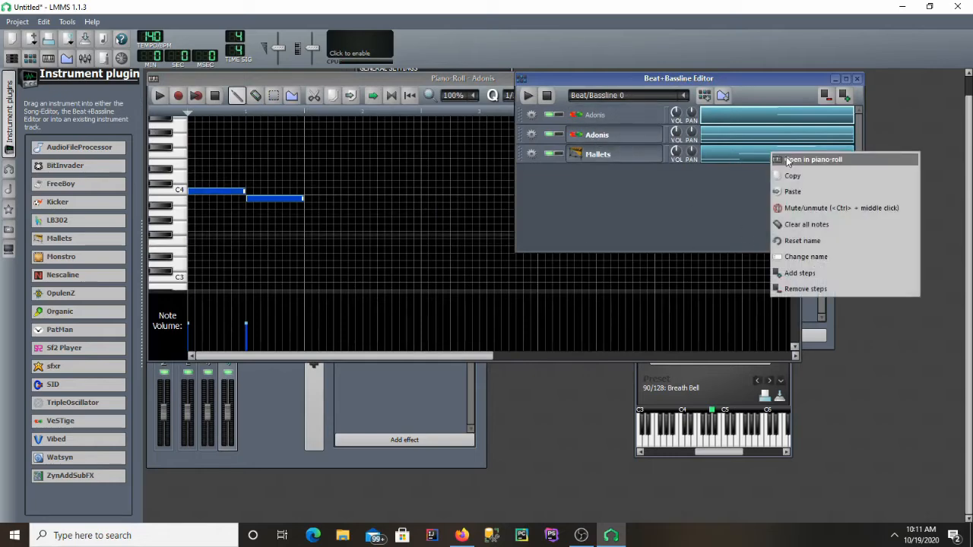
{"action": "right_click", "coordinate": [743, 158]}
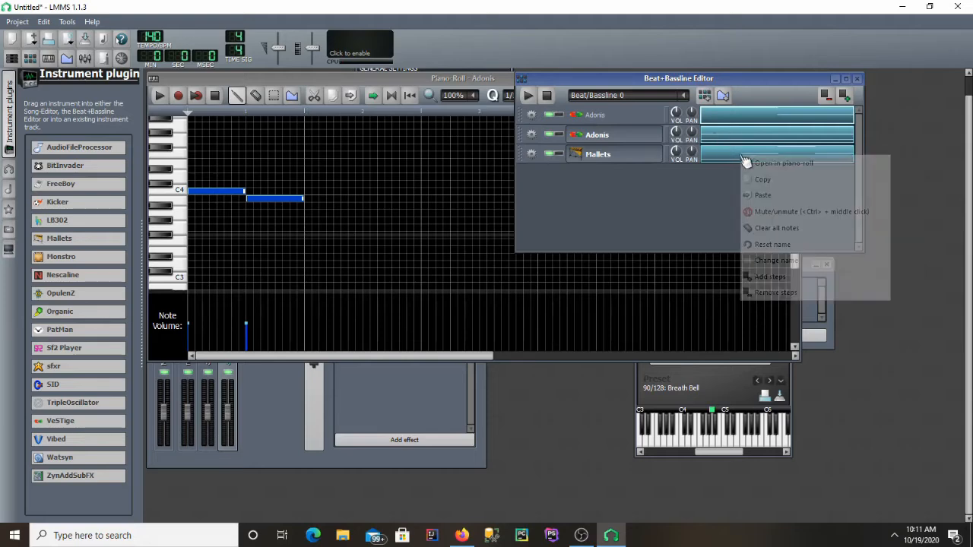
{"action": "left_click", "coordinate": [761, 163]}
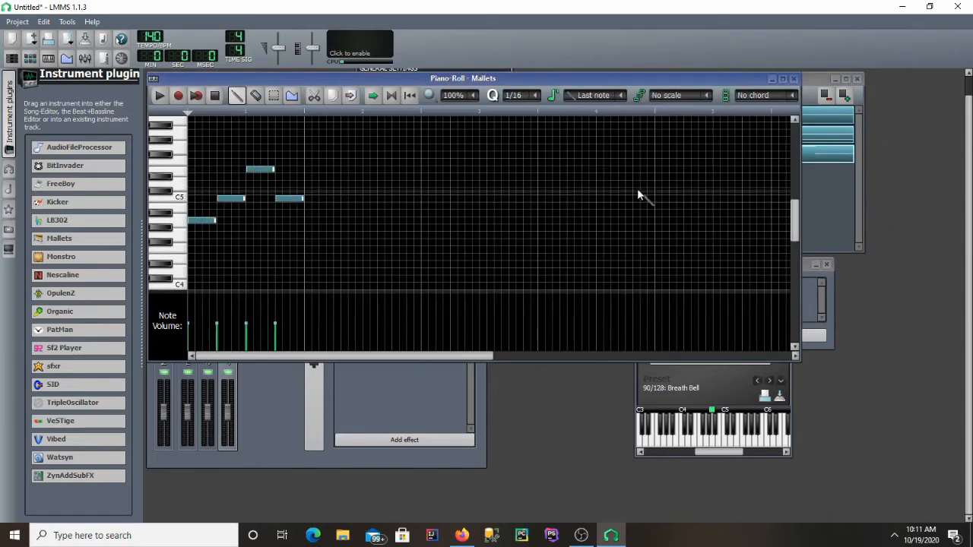
{"action": "left_click_drag", "start_coordinate": [367, 245], "coordinate": [139, 148]}
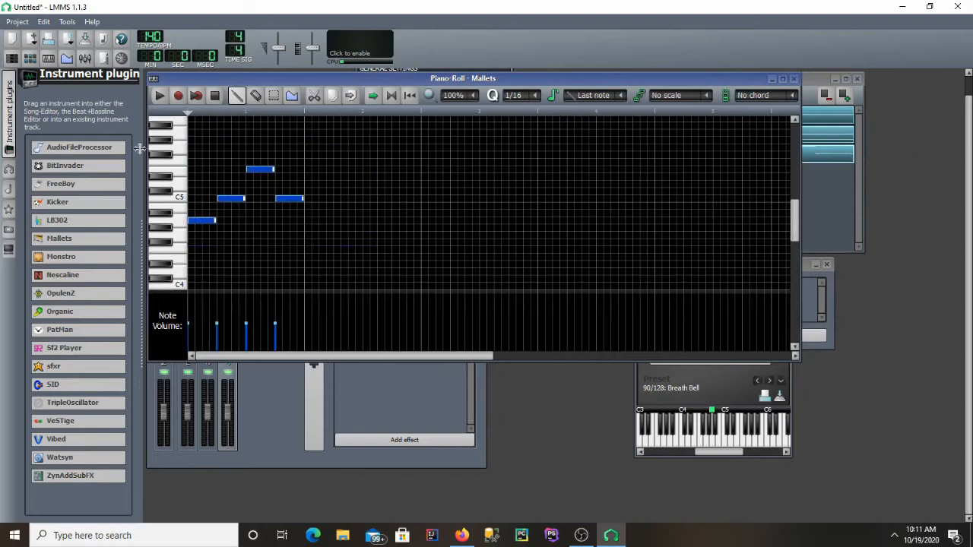
{"action": "left_click_drag", "start_coordinate": [199, 219], "coordinate": [176, 134]}
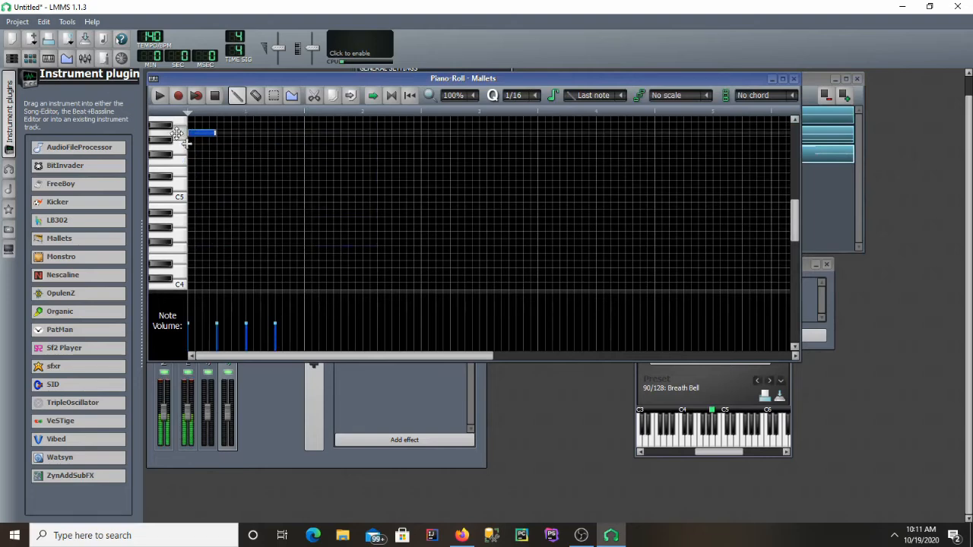
Play the Mallets pattern to listen to it, stop playback and close the piano roll.
{"action": "left_click", "coordinate": [159, 95]}
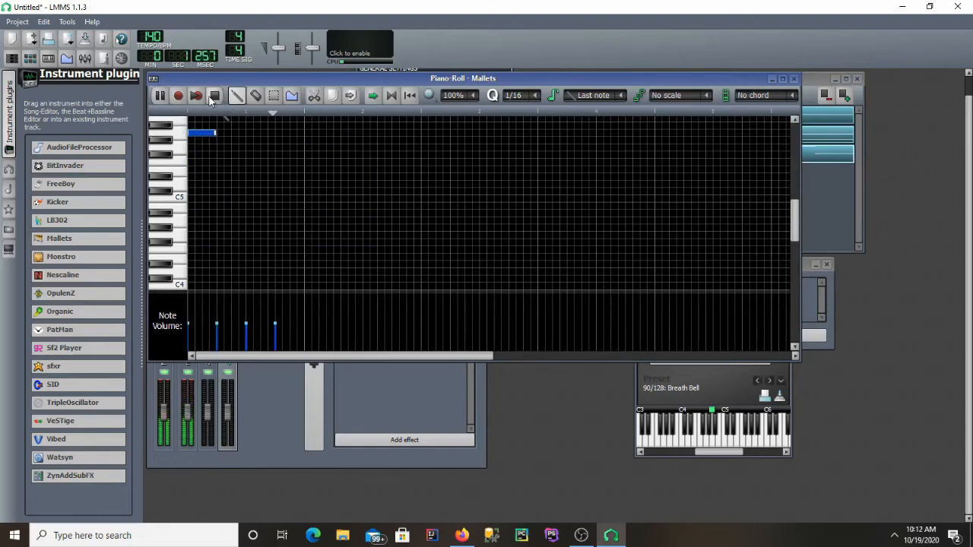
{"action": "left_click", "coordinate": [215, 96]}
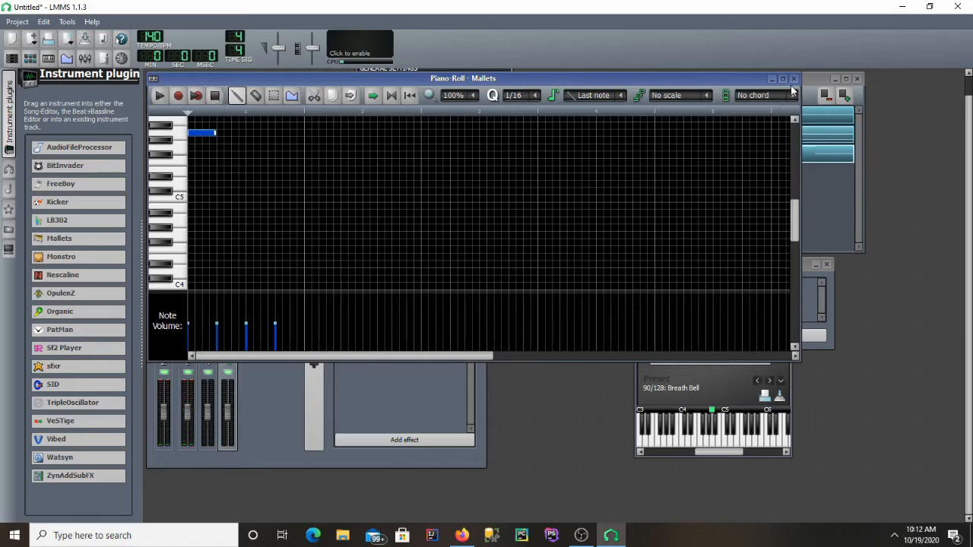
{"action": "left_click", "coordinate": [794, 79]}
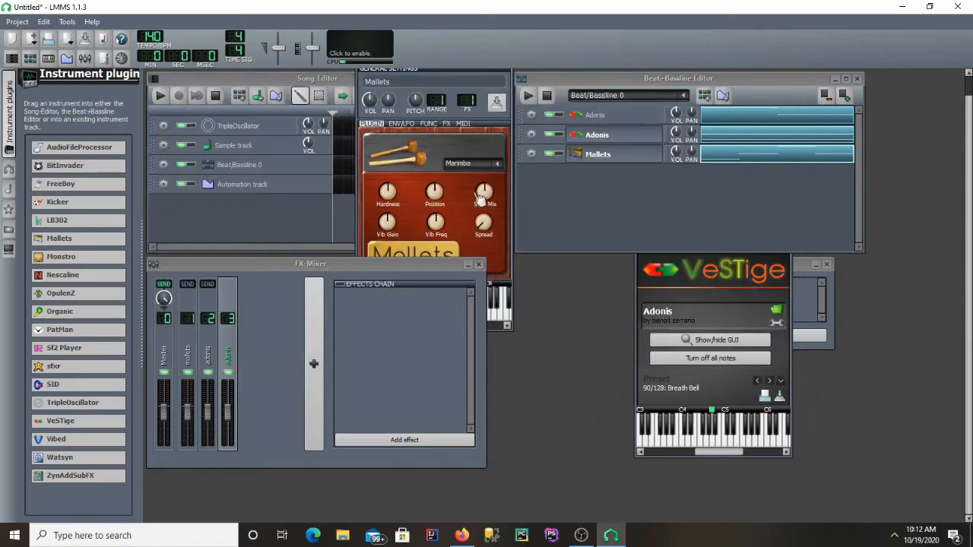
Add Blue Cat's Triple EQ to FX channel 1 (mallets) and arrange its window in front of the Mallets piano roll.
{"action": "left_click", "coordinate": [196, 344]}
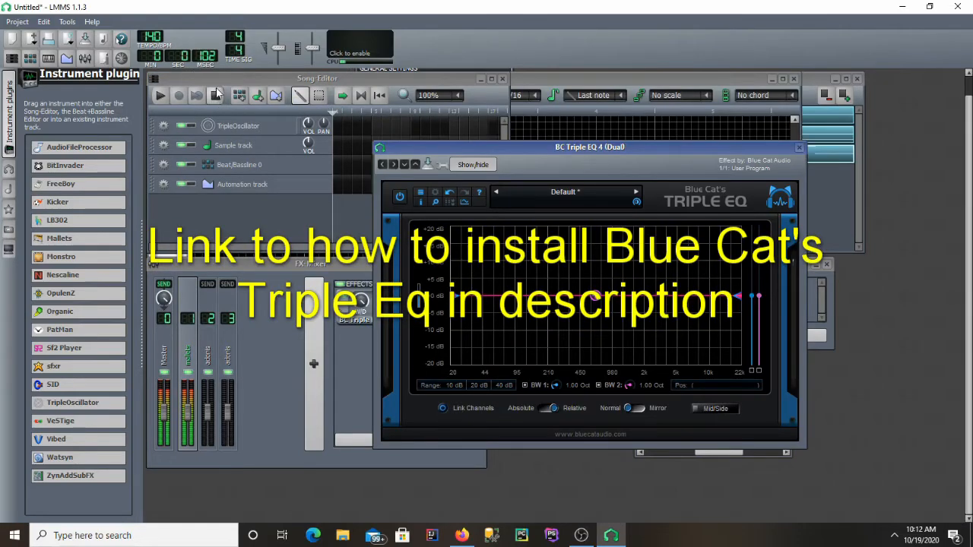
{"action": "left_click", "coordinate": [596, 81]}
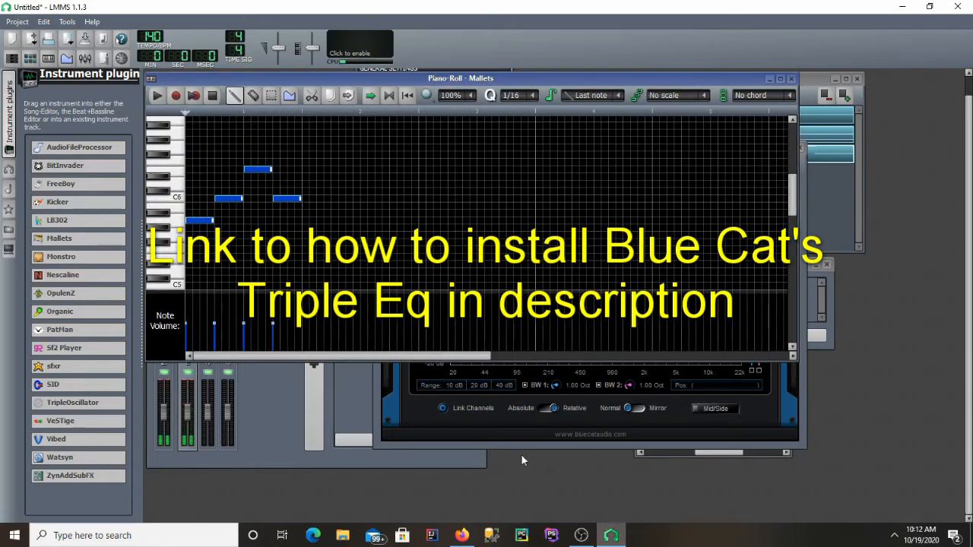
{"action": "left_click", "coordinate": [802, 387]}
{"action": "left_click_drag", "start_coordinate": [560, 153], "coordinate": [608, 189]}
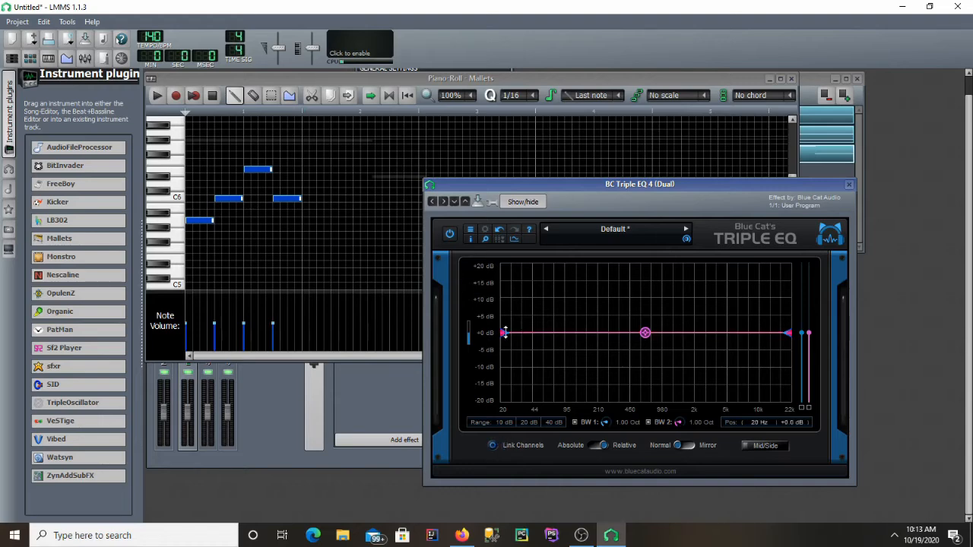
Cut the low shelf of the mallets Triple EQ to about -20 dB and play the Mallets pattern through it.
{"action": "mouse_move", "coordinate": [504, 333]}
{"action": "left_mouse_down"}
{"action": "mouse_move", "coordinate": [505, 372]}
{"action": "mouse_move", "coordinate": [507, 330]}
{"action": "left_mouse_up"}
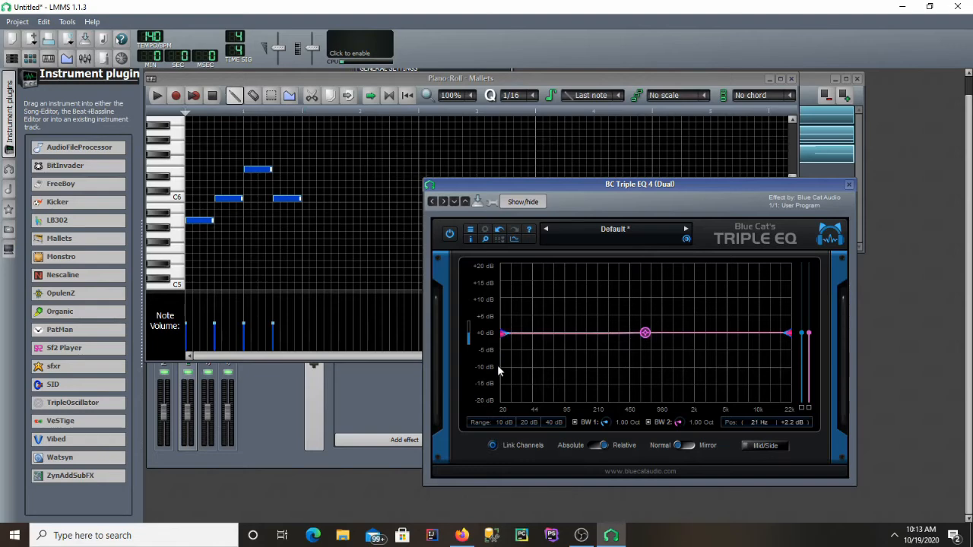
{"action": "left_click_drag", "start_coordinate": [505, 333], "coordinate": [504, 401]}
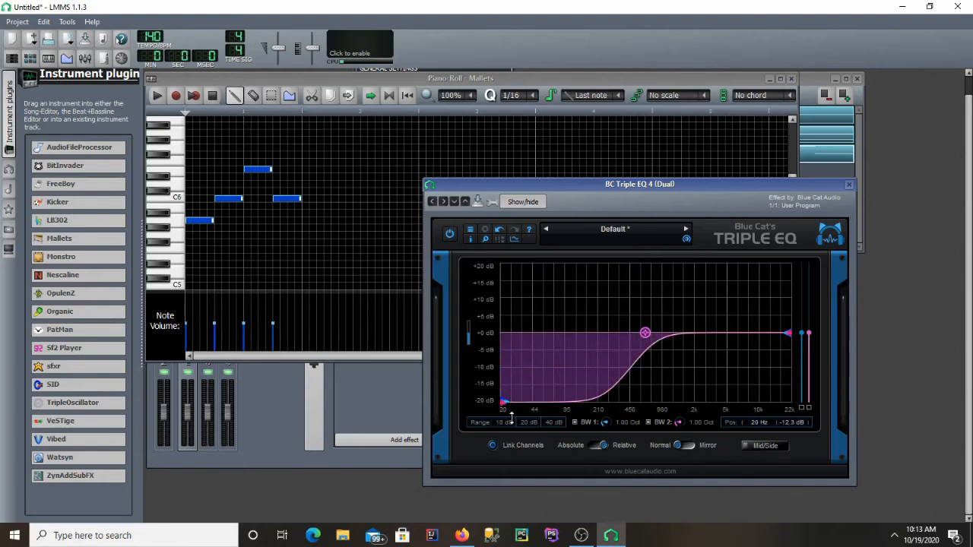
{"action": "left_click", "coordinate": [157, 95]}
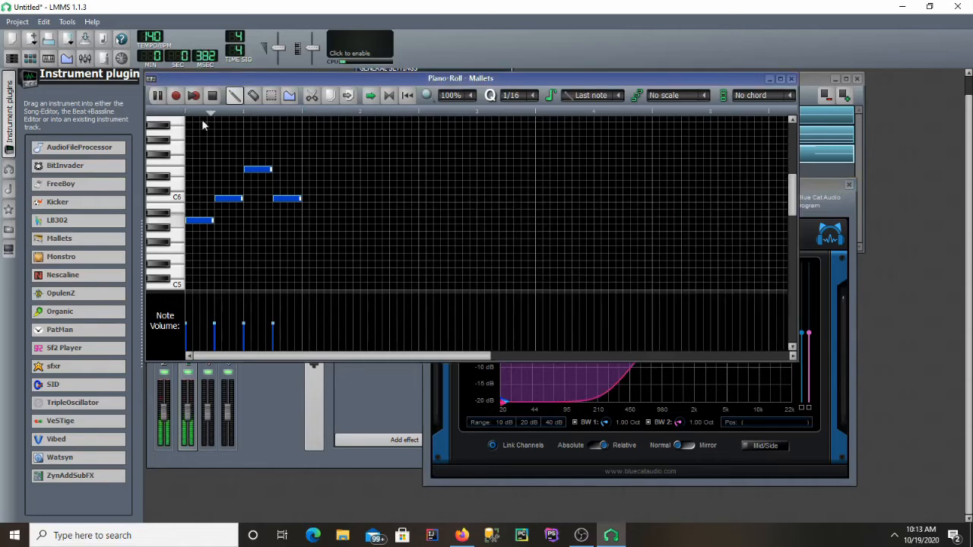
{"action": "left_click", "coordinate": [815, 212]}
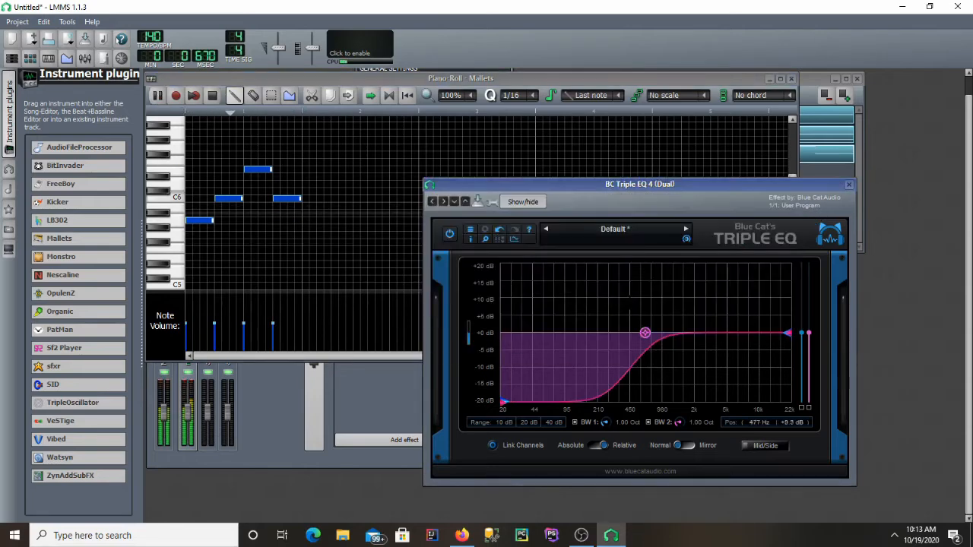
Set the mallets EQ's mid band to about 1052 Hz at -17 dB and raise its high shelf to about +2.5 dB.
{"action": "left_click_drag", "start_coordinate": [643, 337], "coordinate": [665, 393]}
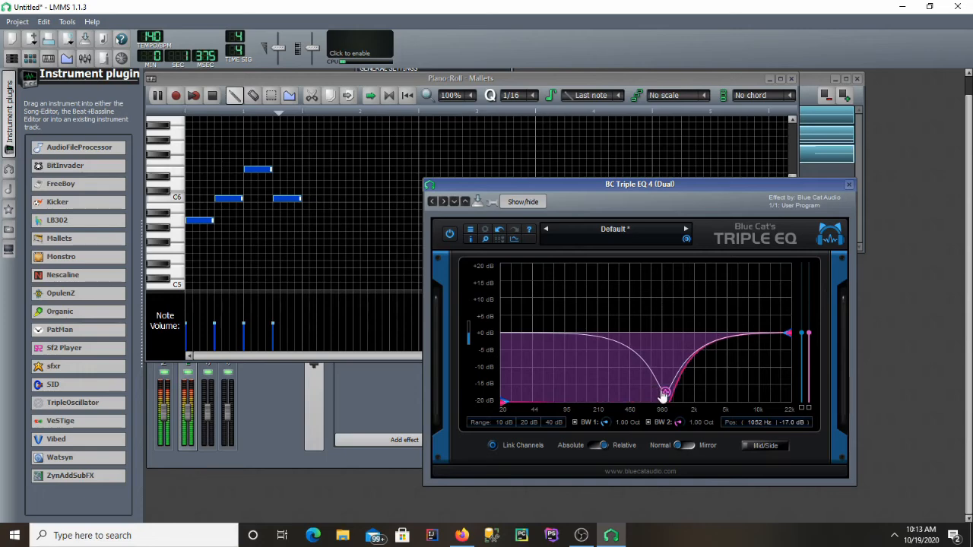
{"action": "left_click_drag", "start_coordinate": [790, 337], "coordinate": [778, 323]}
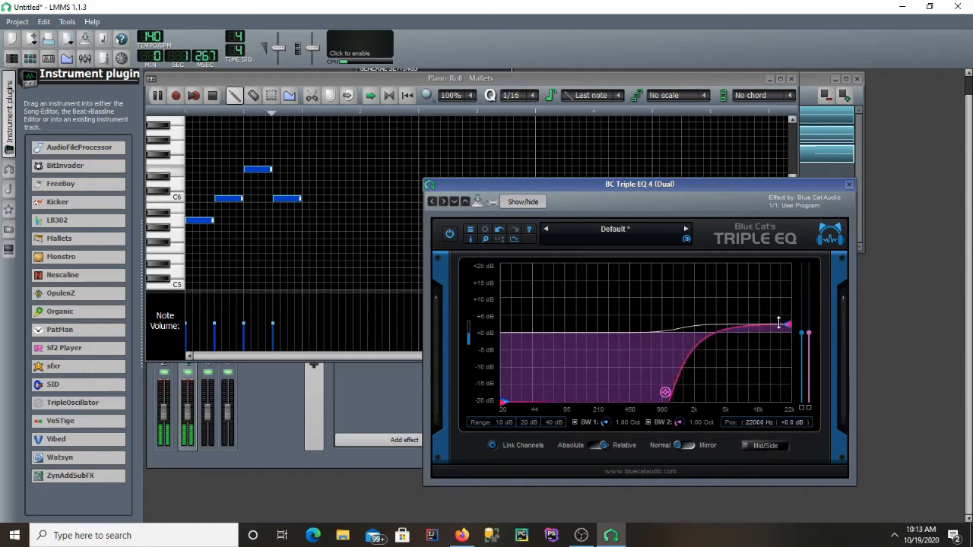
{"action": "left_click", "coordinate": [848, 186]}
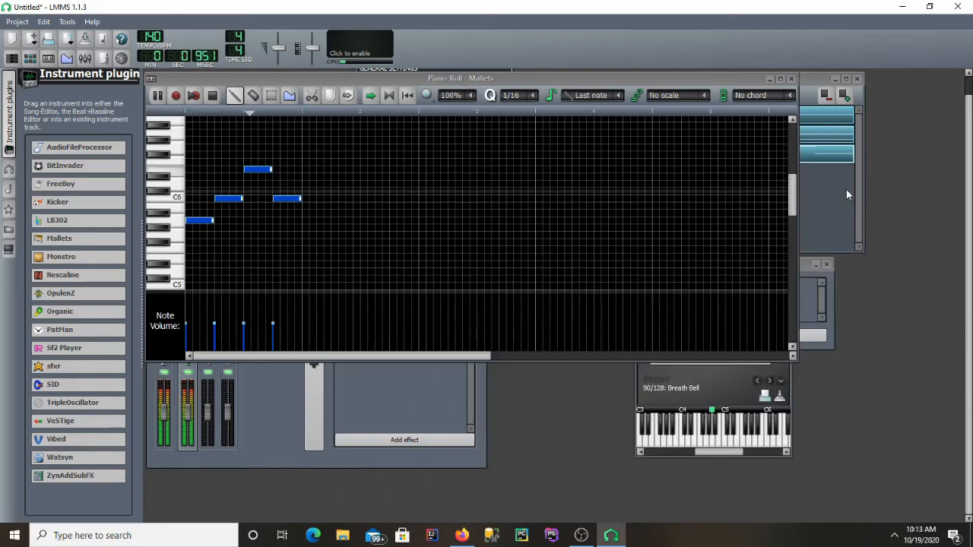
{"action": "left_click", "coordinate": [791, 79]}
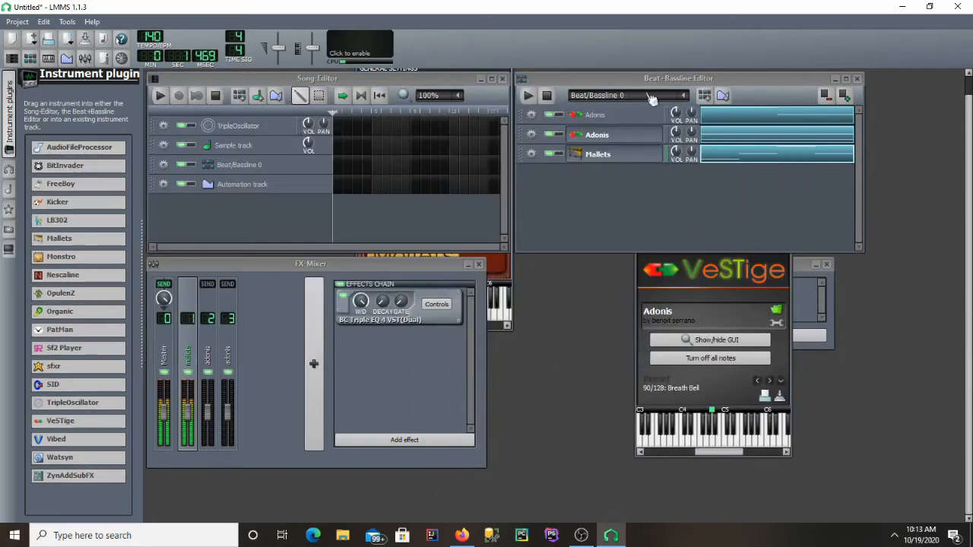
{"action": "left_click", "coordinate": [546, 95]}
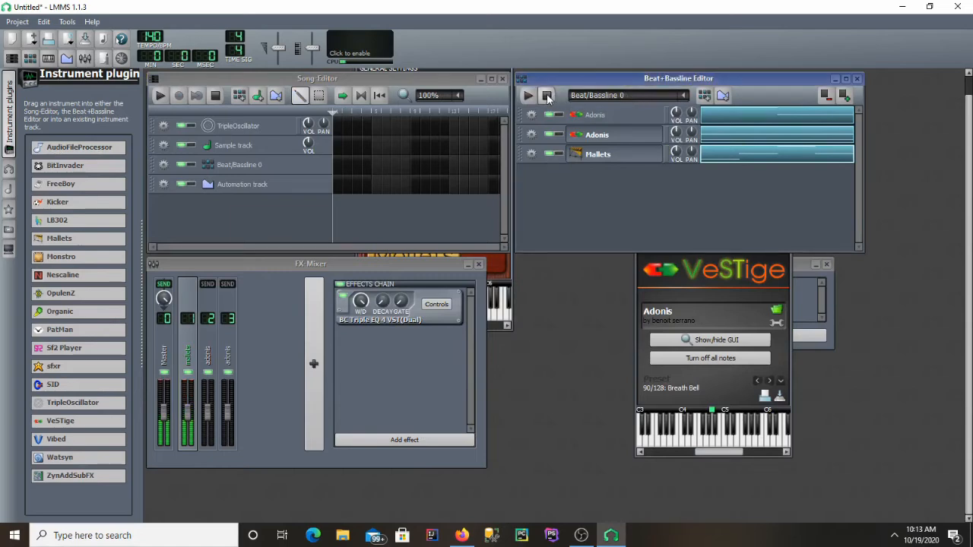
Audition the Breath Bell preset on the second Adonis instrument's keyboard.
{"action": "left_click", "coordinate": [622, 141]}
{"action": "left_click", "coordinate": [627, 135]}
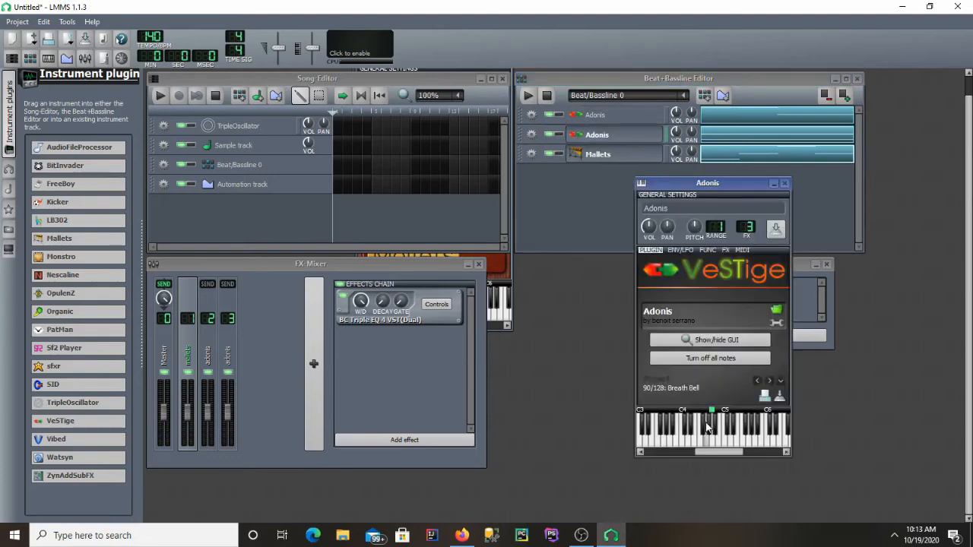
{"action": "left_click", "coordinate": [785, 183]}
{"action": "left_click", "coordinate": [589, 134]}
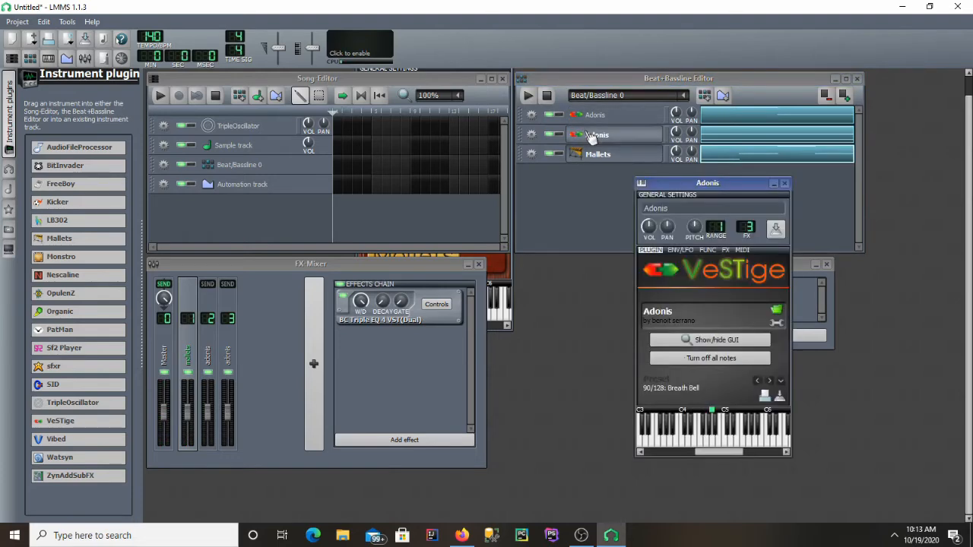
Open the second Adonis pattern in the piano roll, start its playback and close the piano roll.
{"action": "right_click", "coordinate": [752, 135]}
{"action": "left_click", "coordinate": [783, 138]}
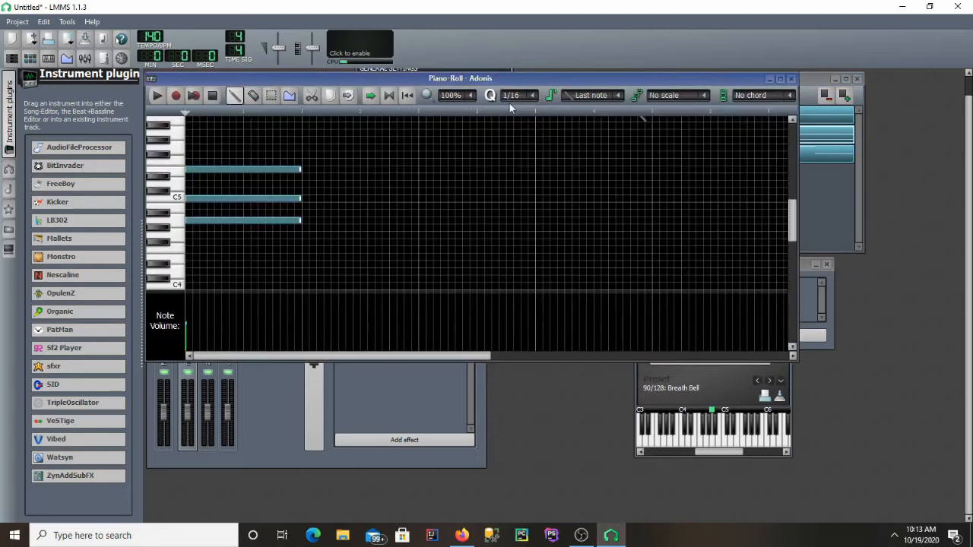
{"action": "left_click", "coordinate": [790, 79]}
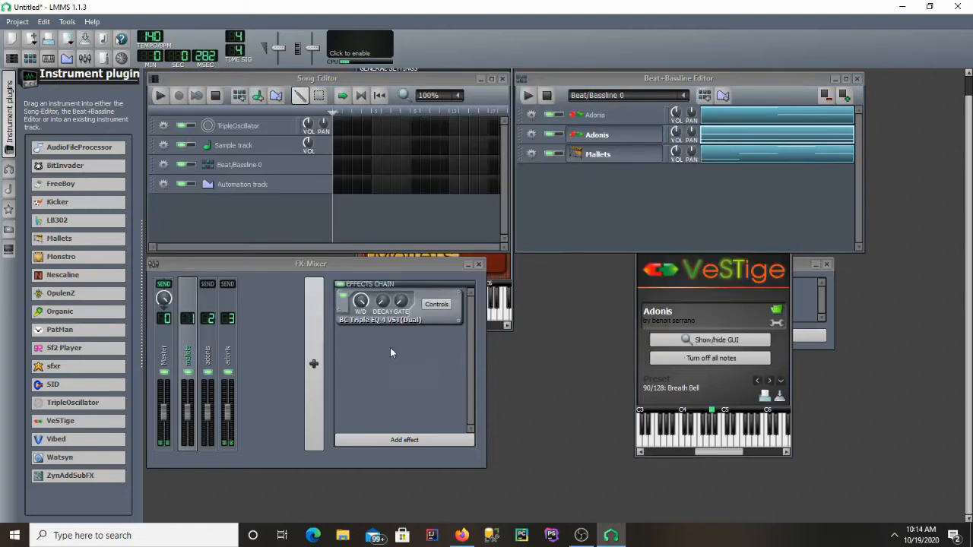
Add Triple EQ to FX channel 3 (adonis) with linked channels and its low shelf cut to about -20 dB.
{"action": "left_click", "coordinate": [228, 380]}
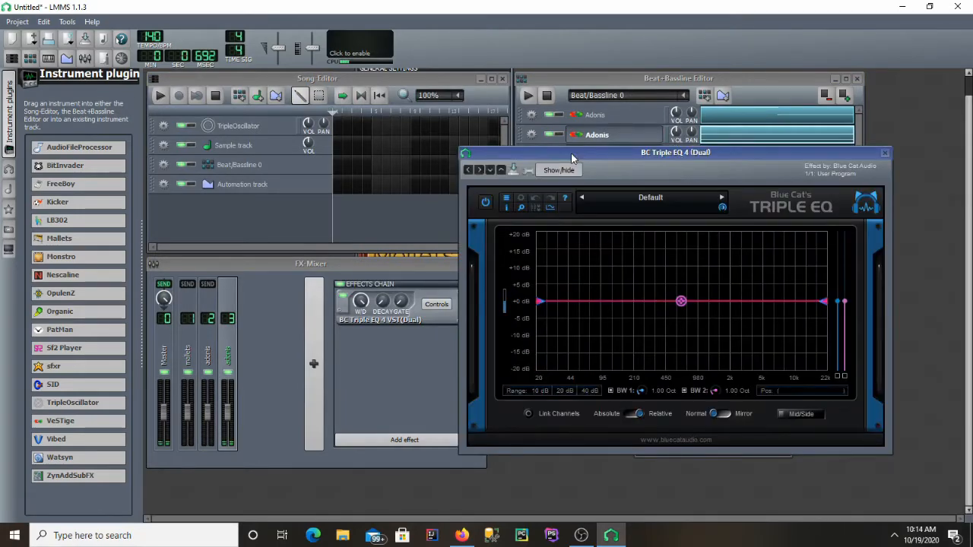
{"action": "left_click", "coordinate": [529, 414]}
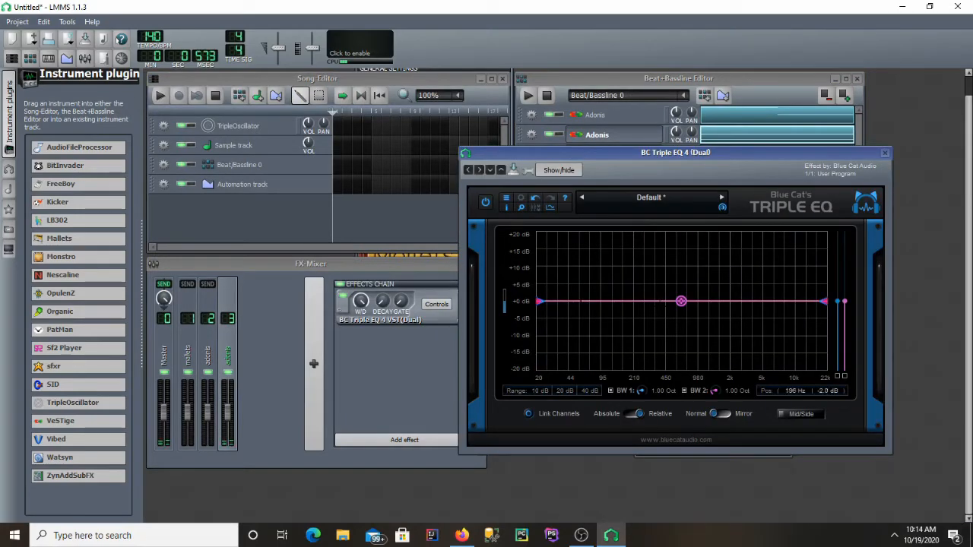
{"action": "left_click_drag", "start_coordinate": [539, 302], "coordinate": [537, 403]}
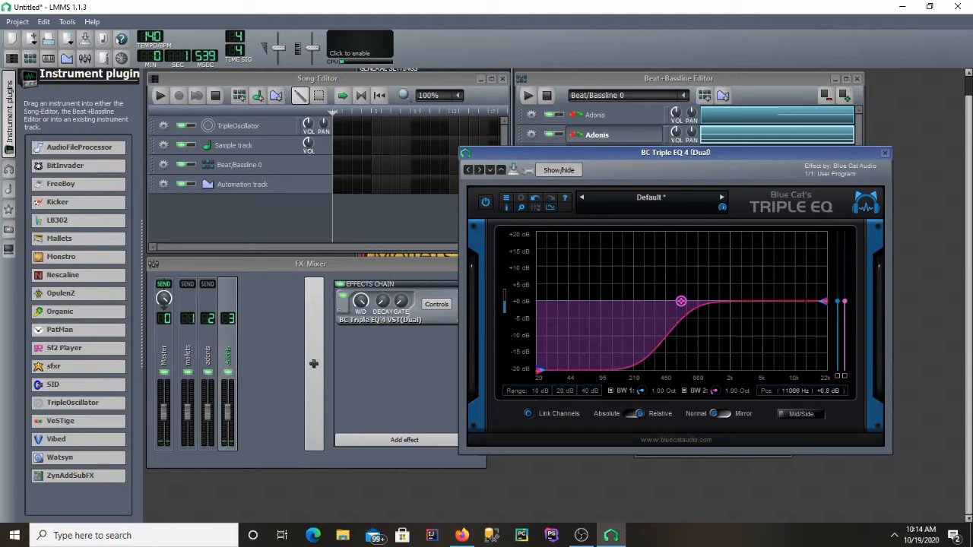
Cut the high shelf of FX channel 3's Triple EQ to about -20 dB, boost its mid band to about +20 dB and close the EQ.
{"action": "left_click_drag", "start_coordinate": [823, 302], "coordinate": [821, 380]}
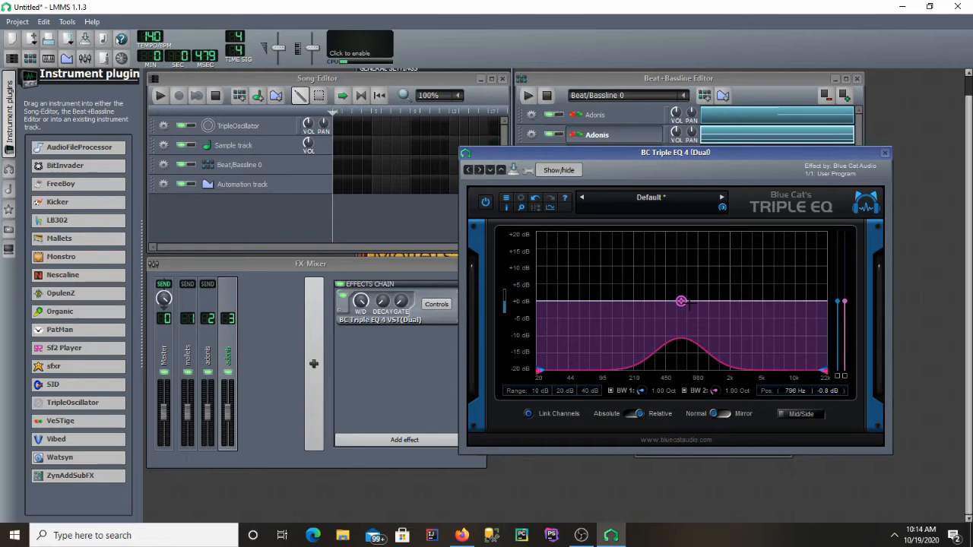
{"action": "left_click_drag", "start_coordinate": [682, 301], "coordinate": [679, 222]}
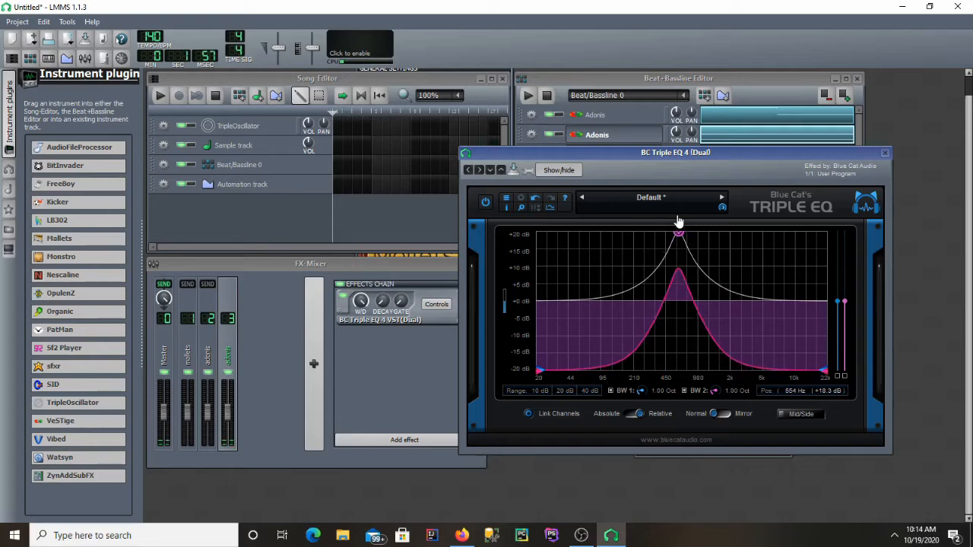
{"action": "left_click", "coordinate": [885, 154]}
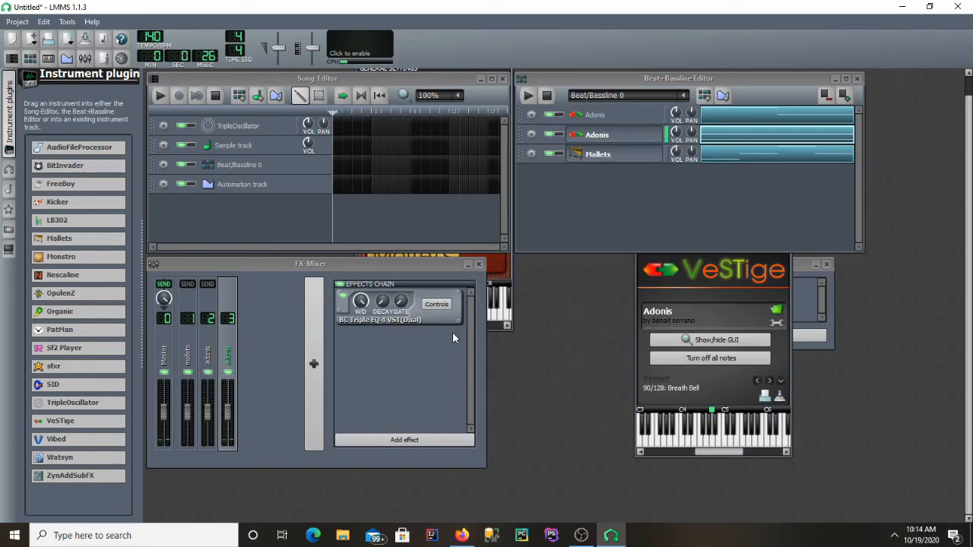
Raise the volume of FX channel 3 slightly, lower the mallets channel a little and stop playback.
{"action": "left_click_drag", "start_coordinate": [228, 412], "coordinate": [229, 401]}
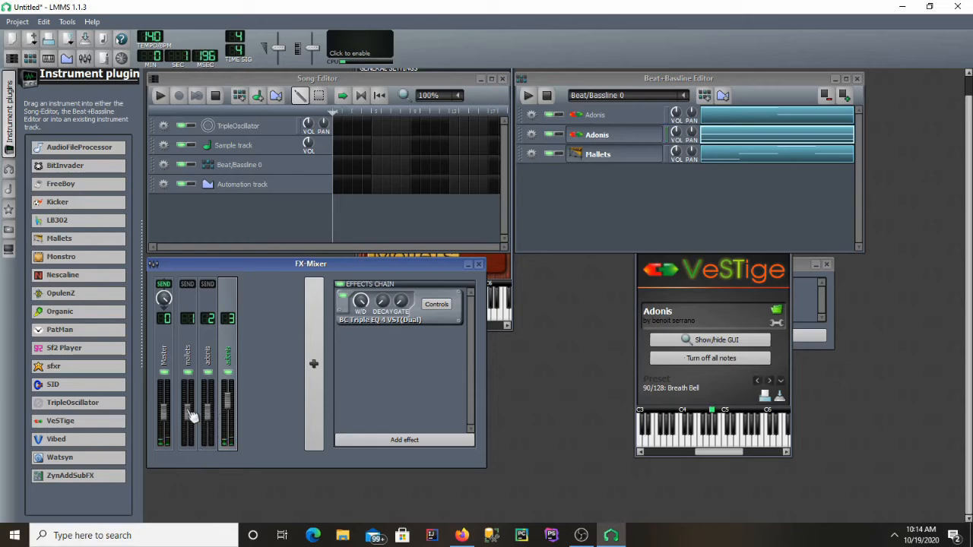
{"action": "left_click_drag", "start_coordinate": [189, 410], "coordinate": [195, 424]}
{"action": "left_click", "coordinate": [547, 95]}
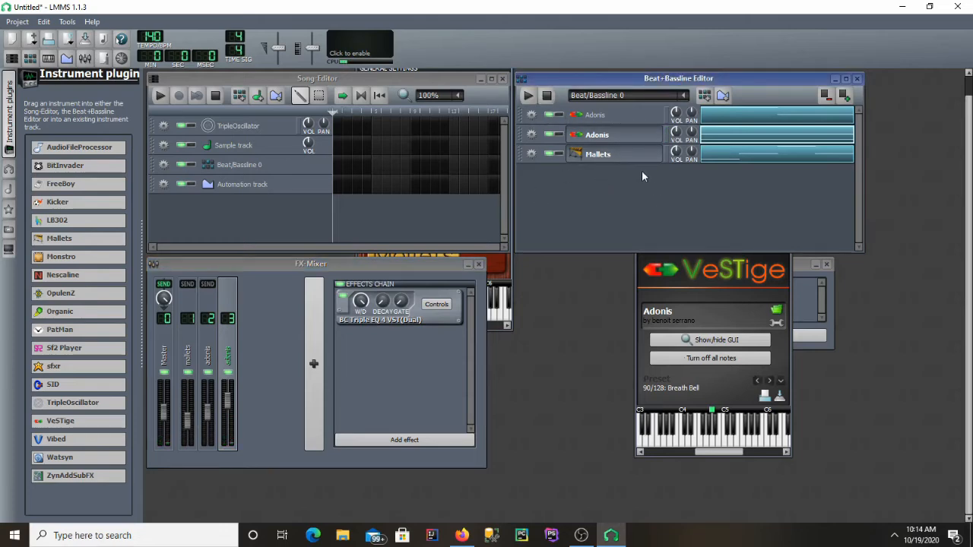
Open the first Adonis pattern in the piano roll, start its playback and close the piano roll.
{"action": "left_click", "coordinate": [612, 115]}
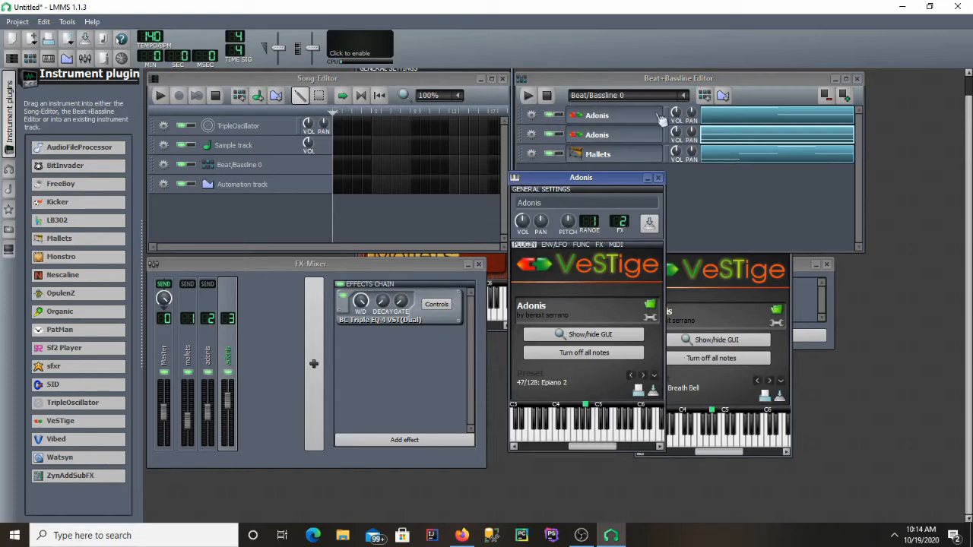
{"action": "right_click", "coordinate": [724, 118]}
{"action": "left_click", "coordinate": [739, 126]}
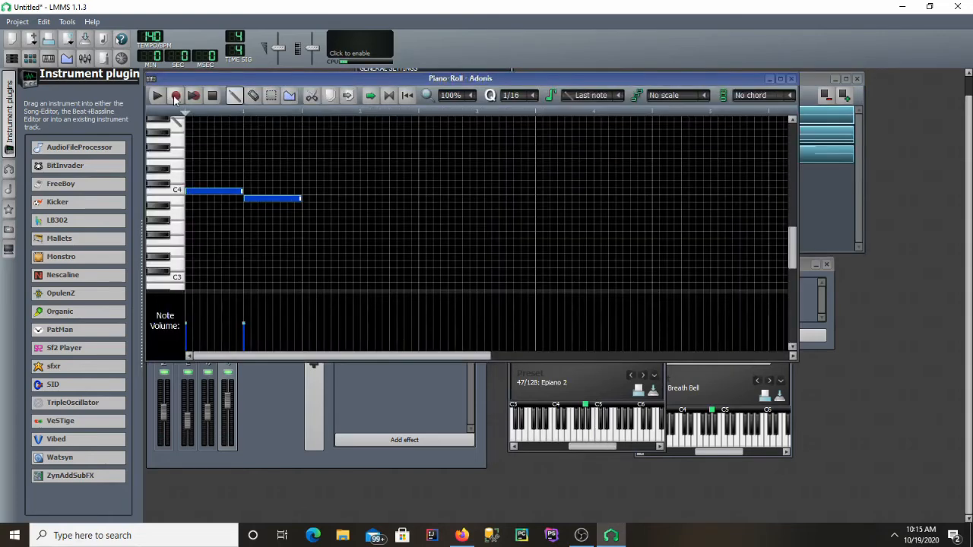
{"action": "left_click", "coordinate": [157, 95]}
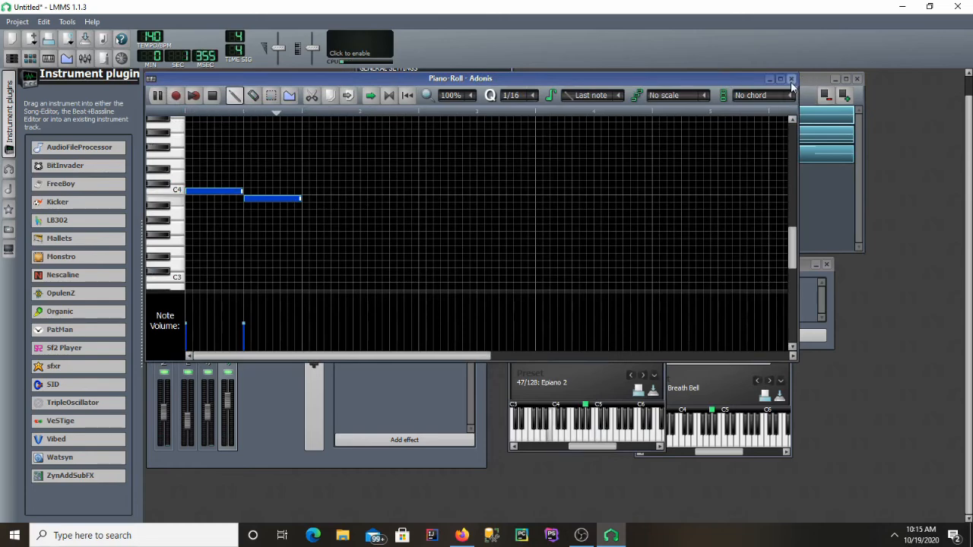
{"action": "left_click", "coordinate": [791, 78]}
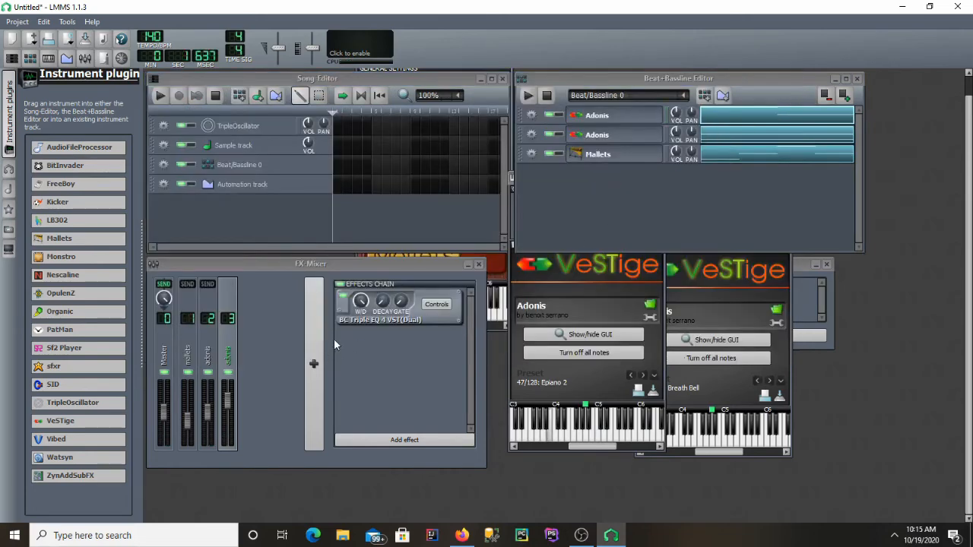
Raise the volume of FX channel 2 (adonis) slightly and add the BC Triple EQ 4 VST(Dual) effect to it.
{"action": "left_click", "coordinate": [215, 374]}
{"action": "left_click_drag", "start_coordinate": [216, 407], "coordinate": [230, 402]}
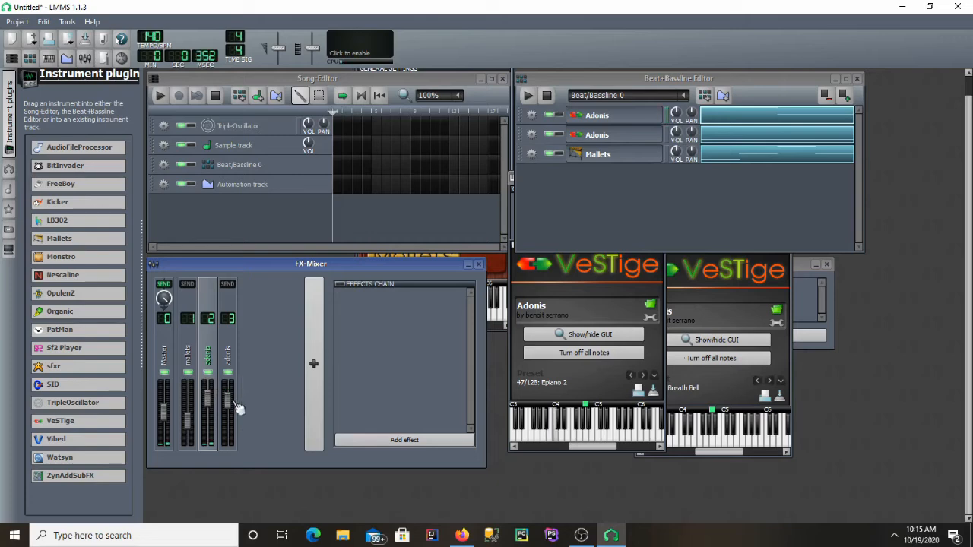
{"action": "left_click", "coordinate": [398, 445]}
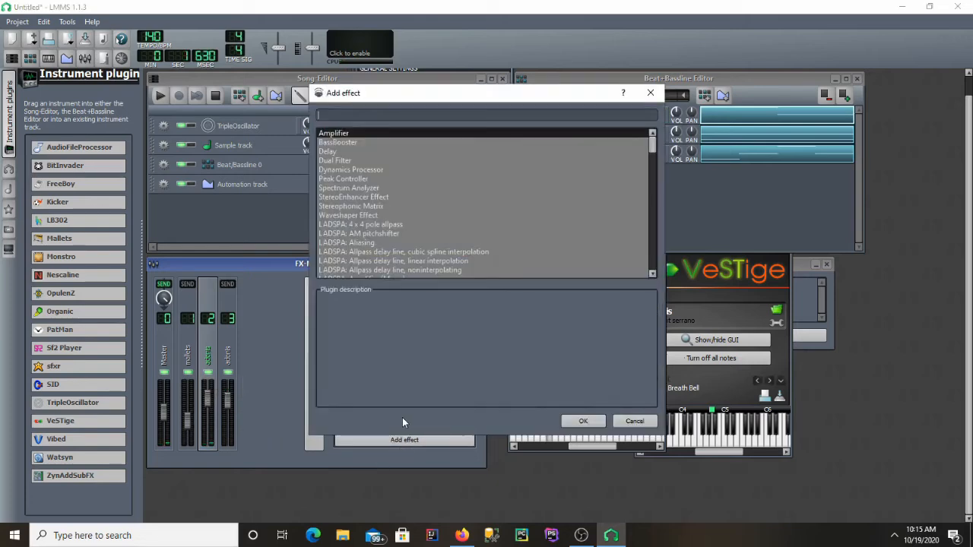
{"action": "type", "text": "eq"}
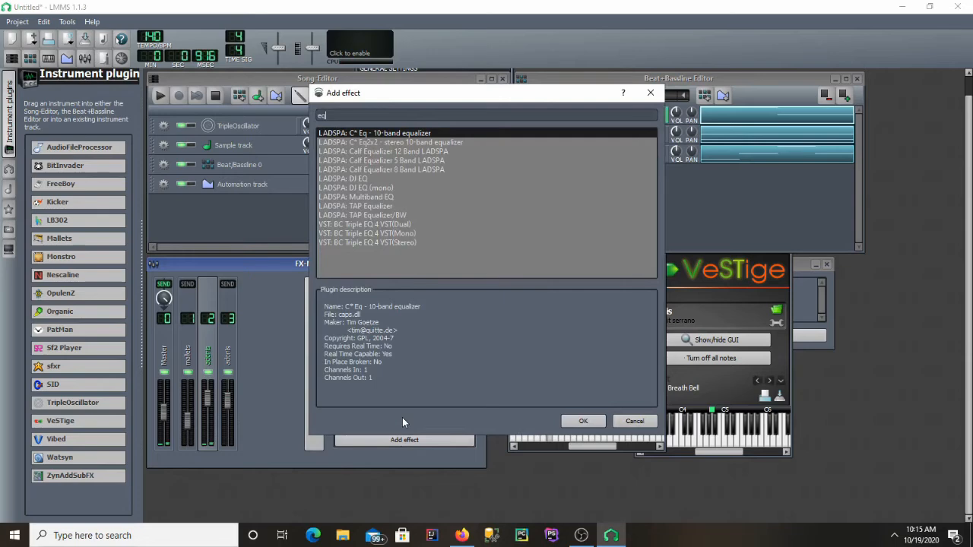
{"action": "double_click", "coordinate": [385, 225]}
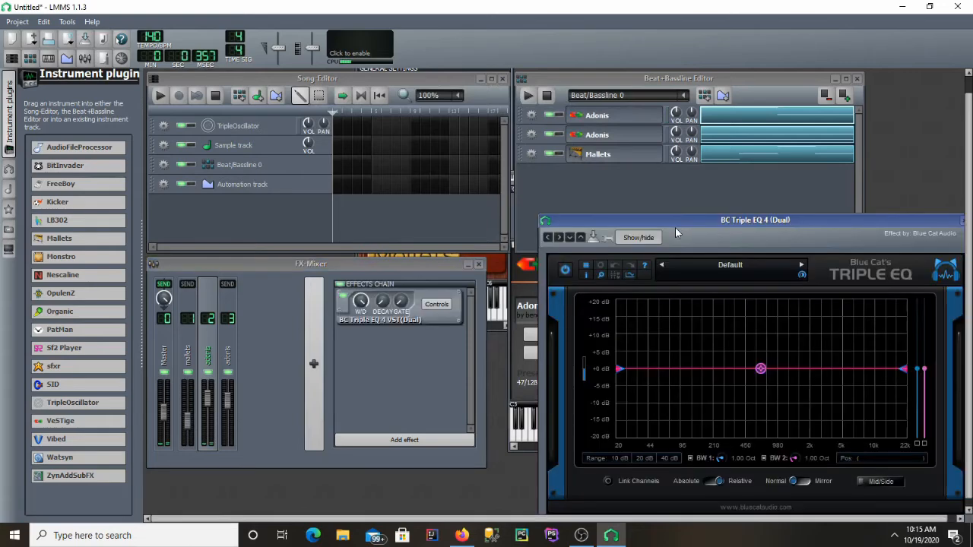
{"action": "left_click_drag", "start_coordinate": [676, 221], "coordinate": [555, 161]}
{"action": "left_click_drag", "start_coordinate": [640, 309], "coordinate": [640, 378]}
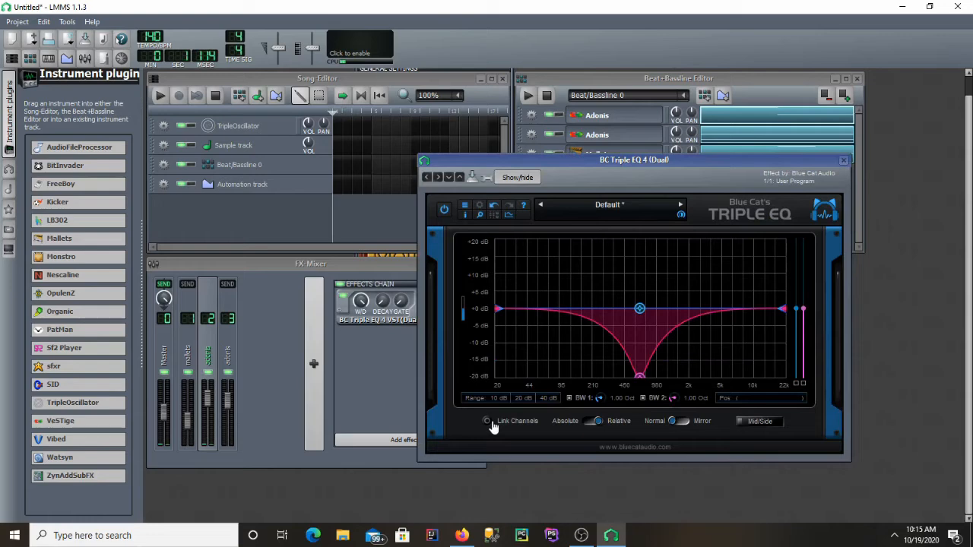
{"action": "left_click", "coordinate": [542, 206]}
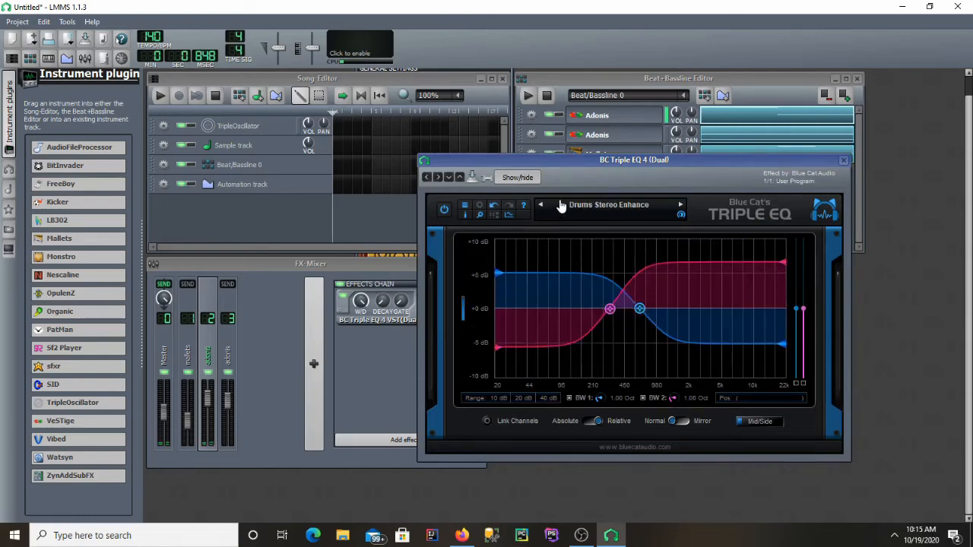
{"action": "left_click", "coordinate": [680, 205]}
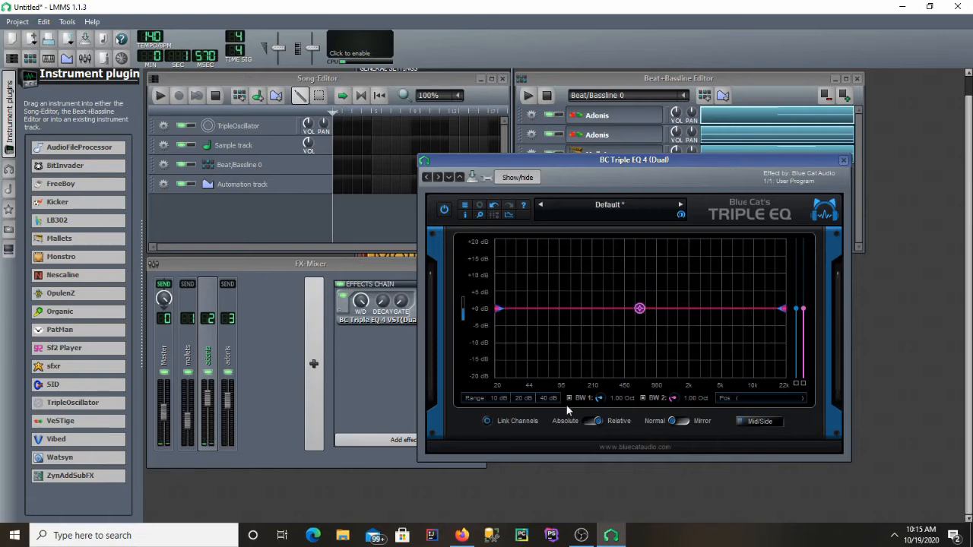
Link channel 2's EQ channels, cut the mid band and high shelf to about -20 dB and raise the low shelf to about +3 dB.
{"action": "left_click", "coordinate": [487, 421]}
{"action": "left_click_drag", "start_coordinate": [639, 308], "coordinate": [637, 376]}
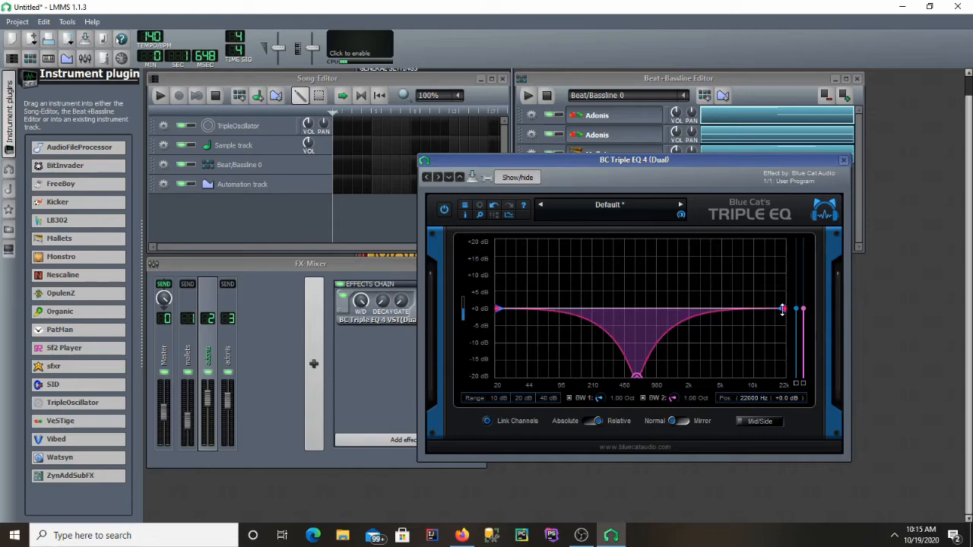
{"action": "left_click_drag", "start_coordinate": [782, 309], "coordinate": [785, 378]}
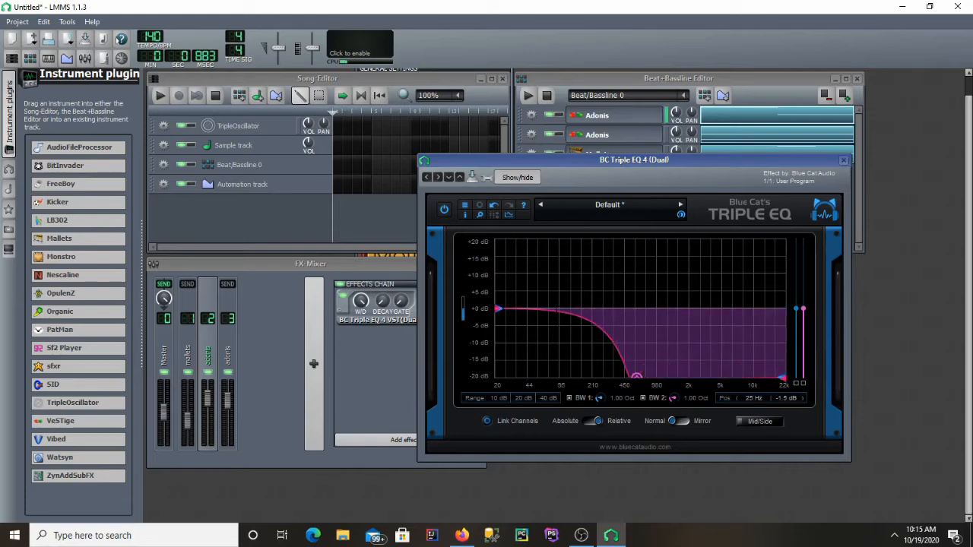
{"action": "left_click_drag", "start_coordinate": [502, 308], "coordinate": [504, 298]}
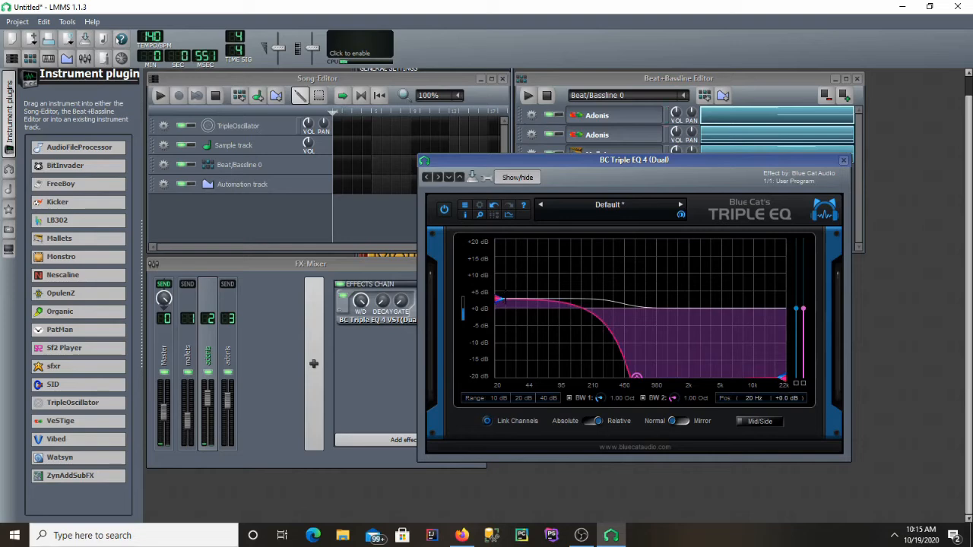
{"action": "left_click", "coordinate": [843, 159]}
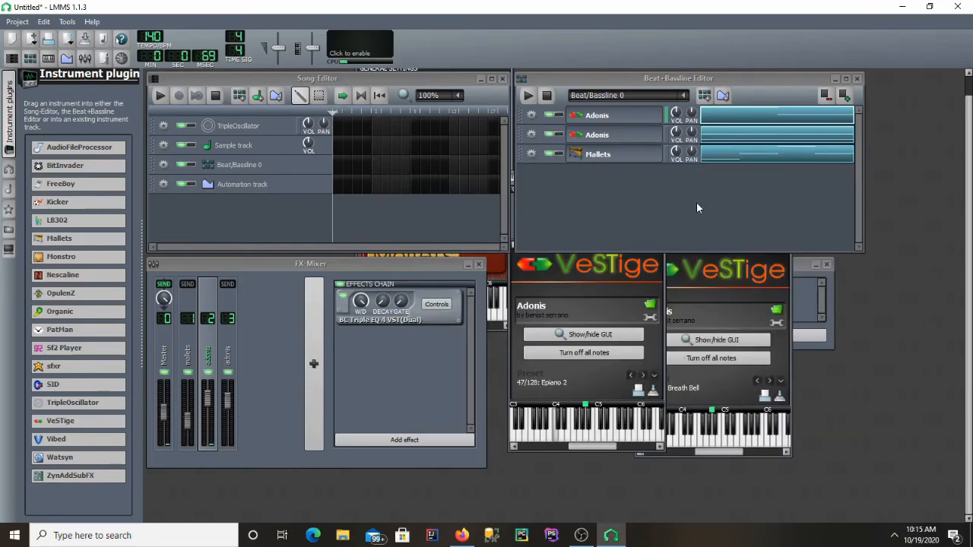
Play the full beat, lower the mallets channel's volume to near its minimum and stop playback.
{"action": "left_click", "coordinate": [527, 95]}
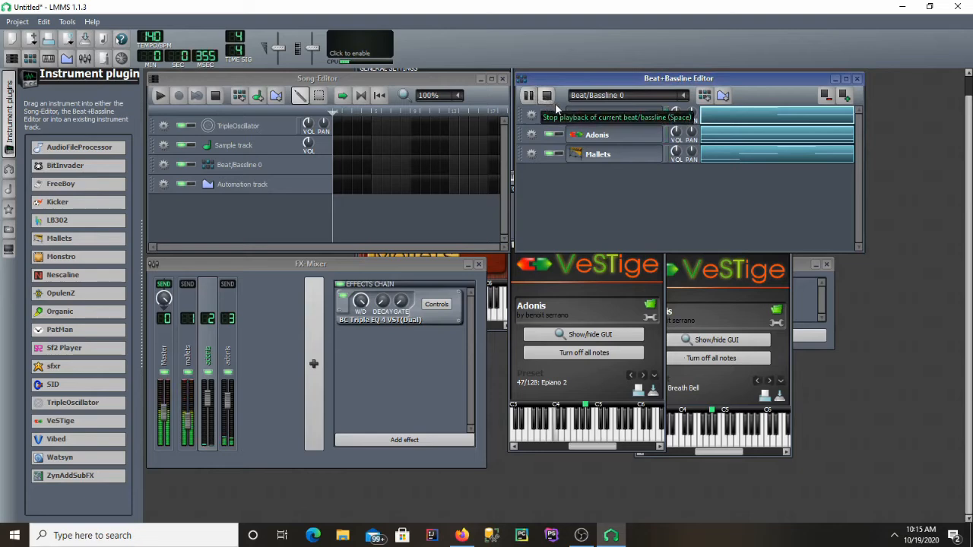
{"action": "left_click_drag", "start_coordinate": [187, 421], "coordinate": [199, 449]}
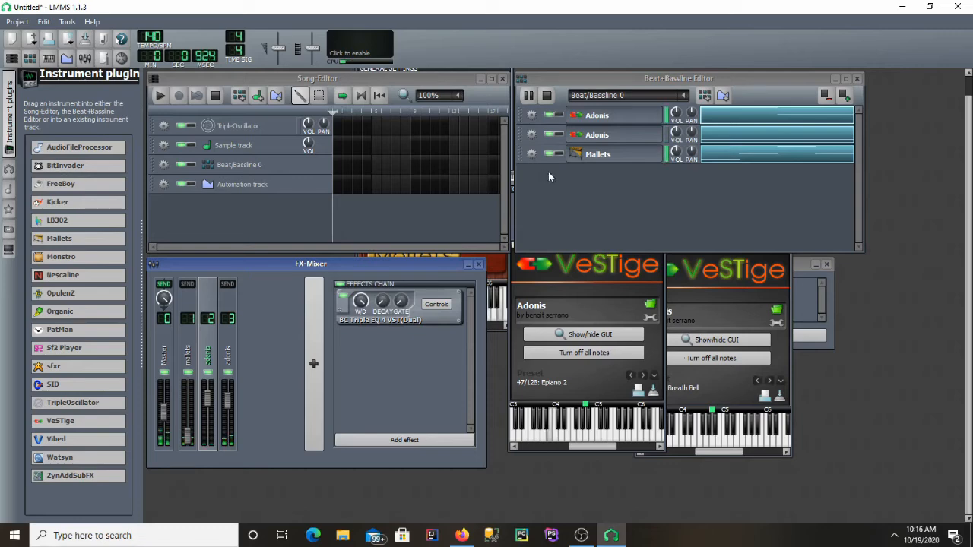
{"action": "left_click", "coordinate": [548, 96]}
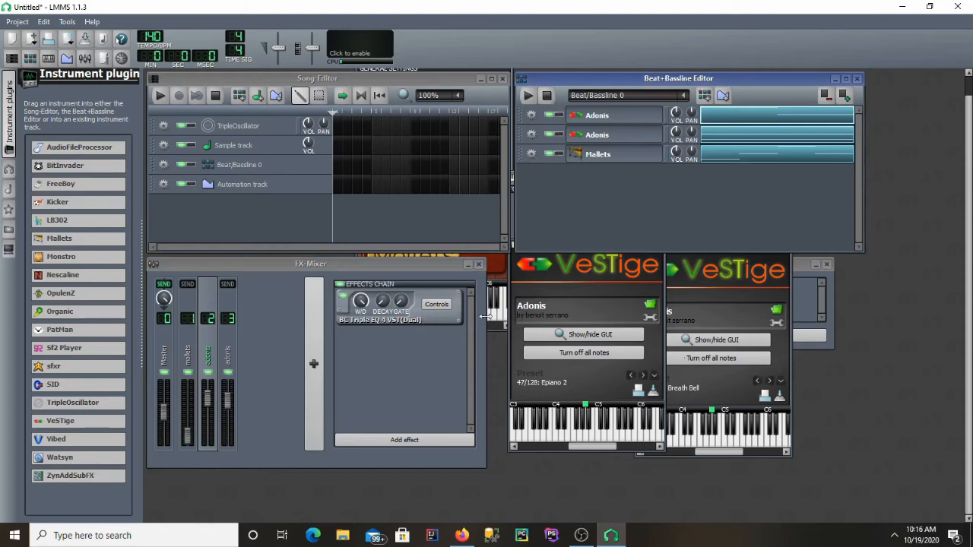
Play the beat again, raise FX channel 2's volume to near its maximum and stop playback.
{"action": "left_click", "coordinate": [527, 97]}
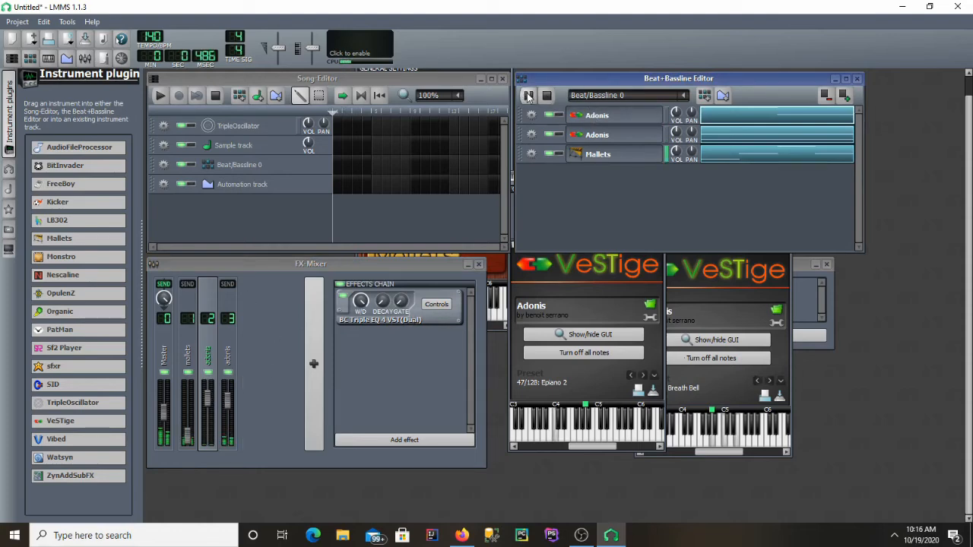
{"action": "left_click", "coordinate": [210, 382]}
{"action": "left_click_drag", "start_coordinate": [207, 403], "coordinate": [219, 346]}
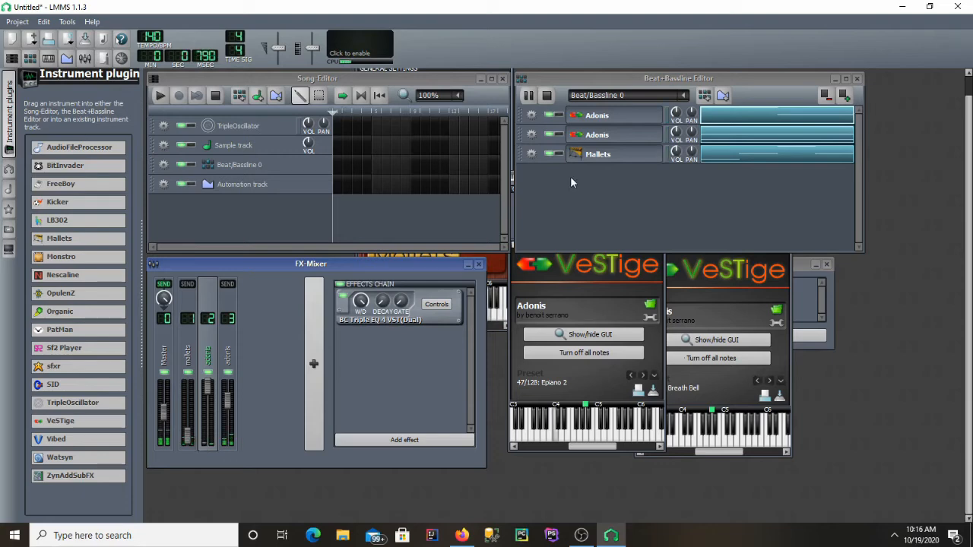
{"action": "left_click", "coordinate": [551, 97]}
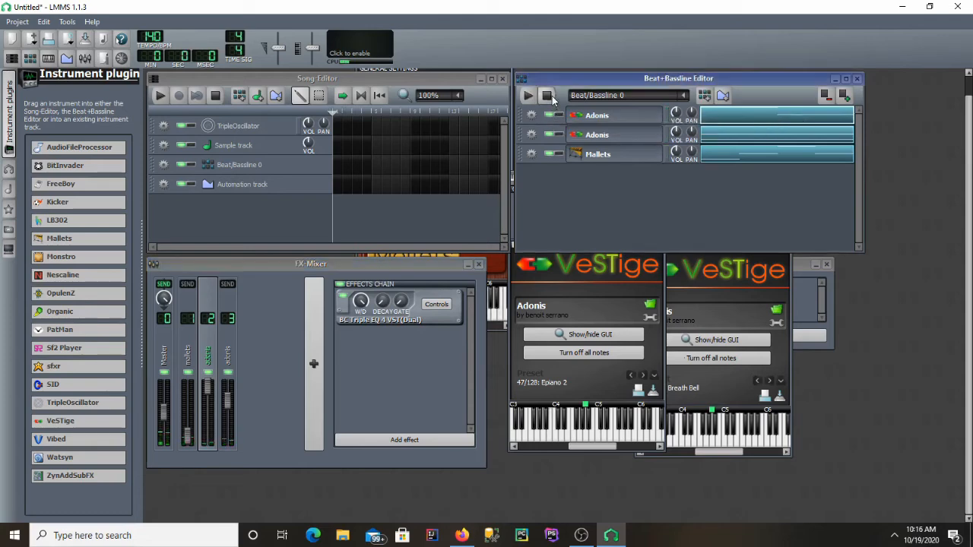
Bypass the Triple EQ on all three instrument channels and play the beat without equalization.
{"action": "left_click", "coordinate": [344, 336]}
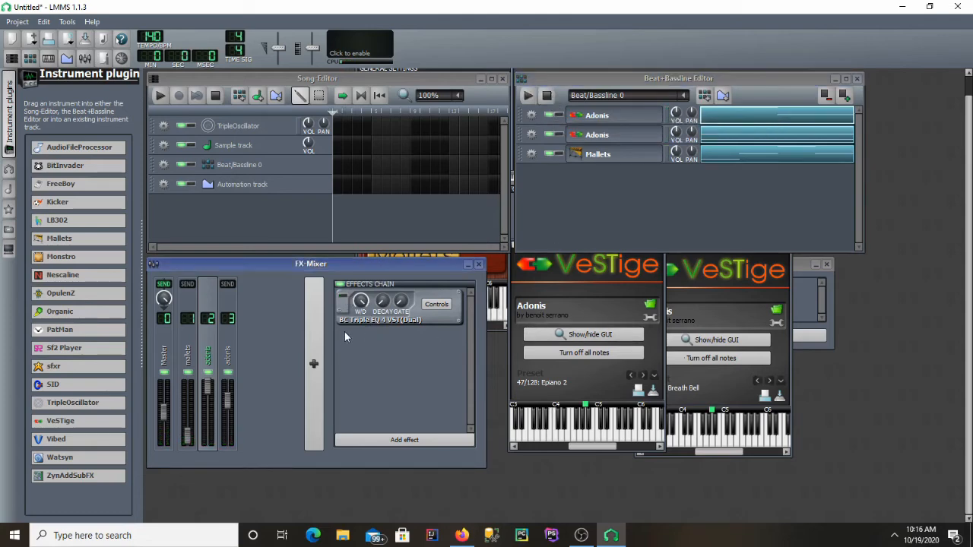
{"action": "left_click", "coordinate": [231, 355]}
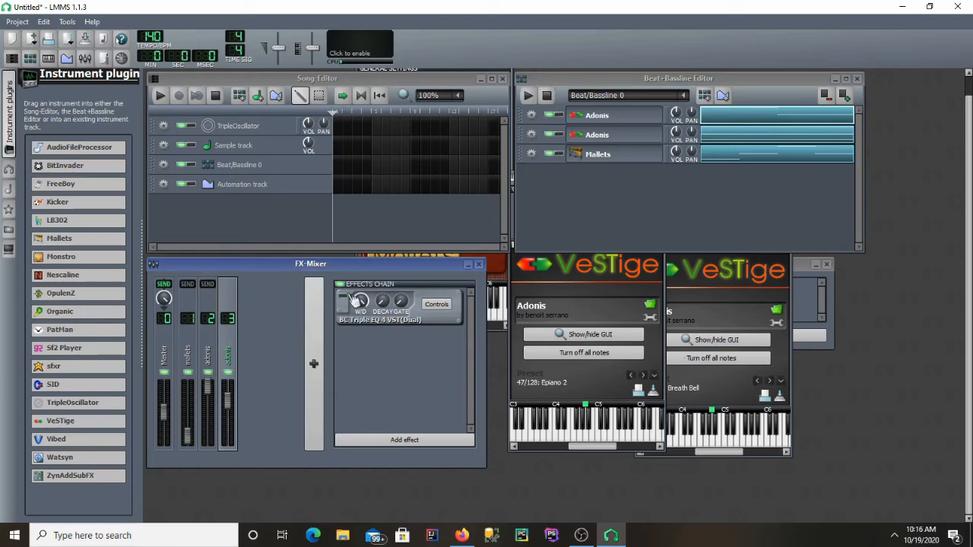
{"action": "left_click", "coordinate": [192, 347]}
{"action": "left_click", "coordinate": [340, 285]}
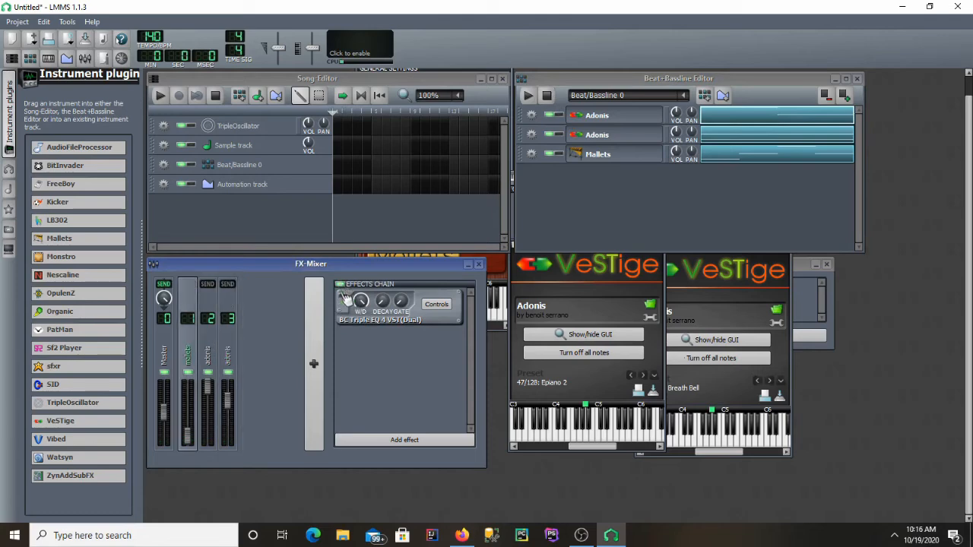
{"action": "left_click", "coordinate": [531, 95]}
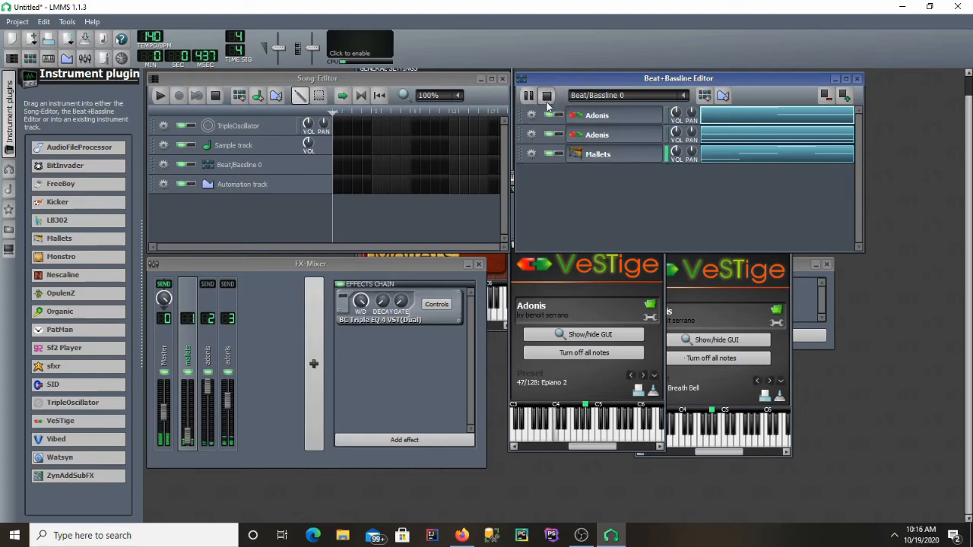
{"action": "key", "text": "space"}
Re-enable the Triple EQ on the mallets and both adonis channels, then play the equalized beat and stop it.
{"action": "left_click", "coordinate": [276, 341]}
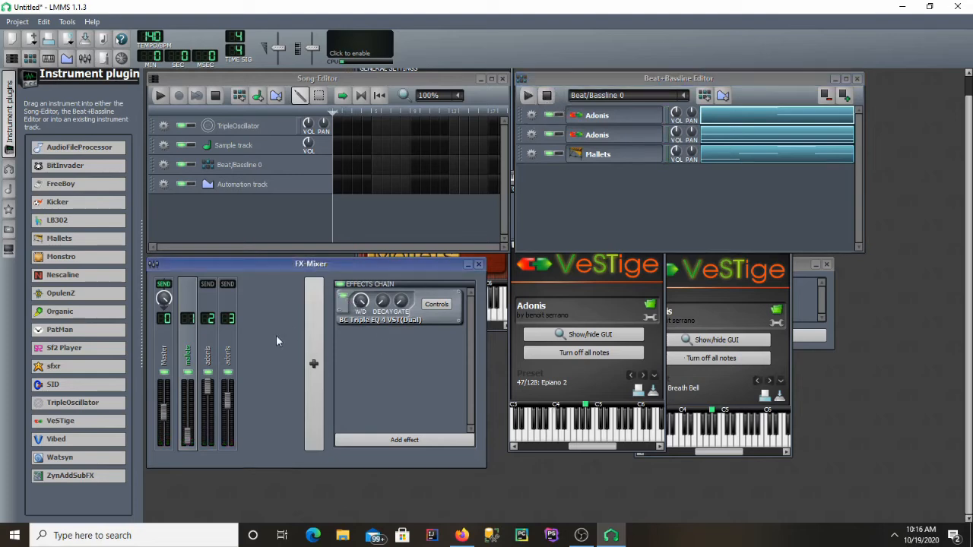
{"action": "left_click", "coordinate": [225, 362]}
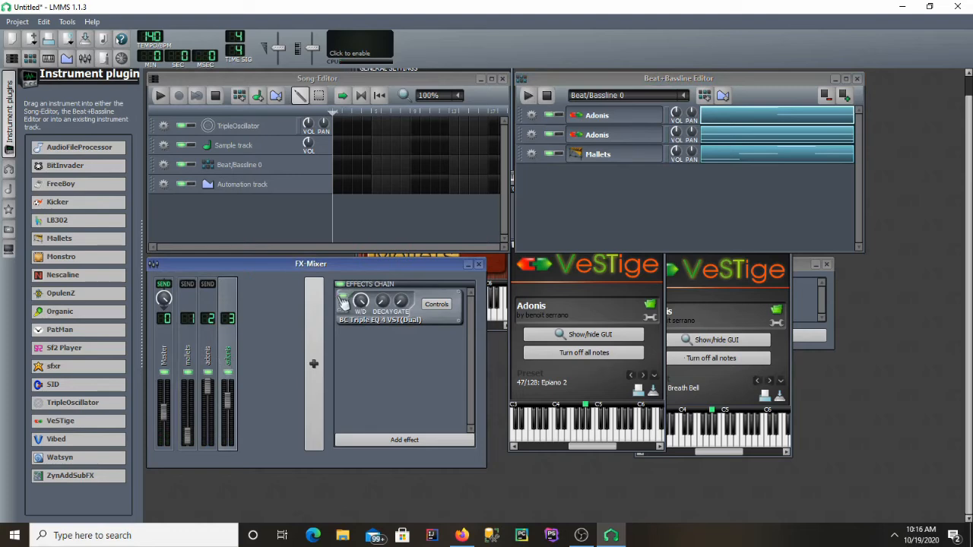
{"action": "left_click", "coordinate": [212, 354]}
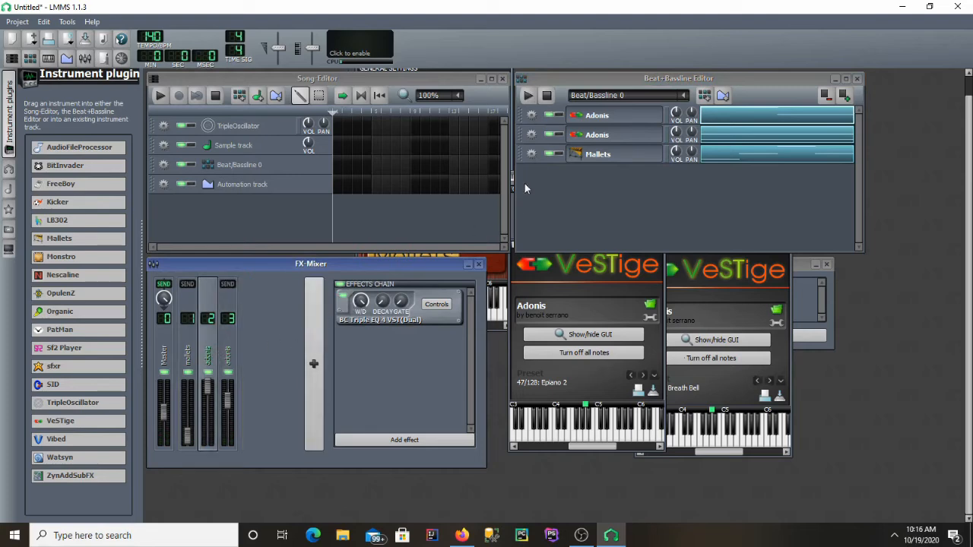
{"action": "left_click", "coordinate": [528, 95]}
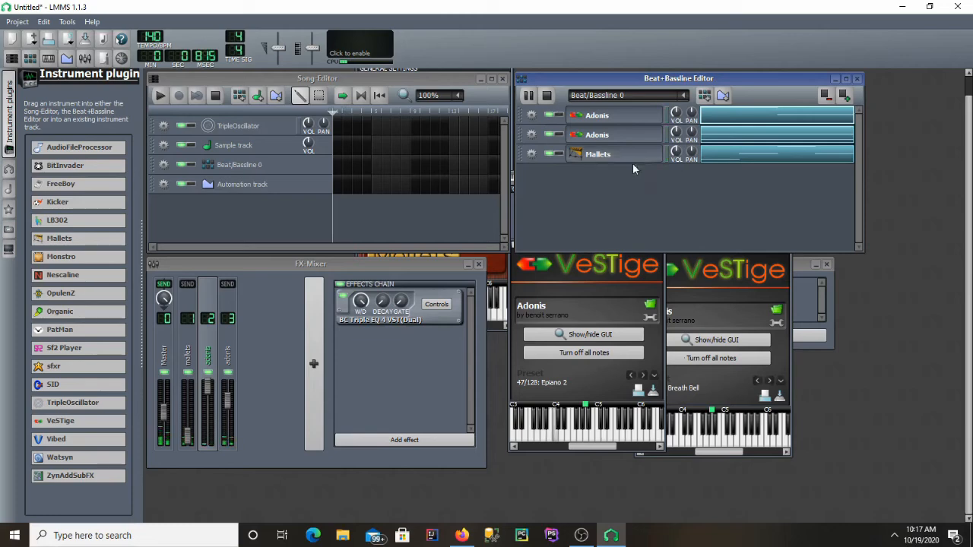
{"action": "left_click", "coordinate": [545, 99]}
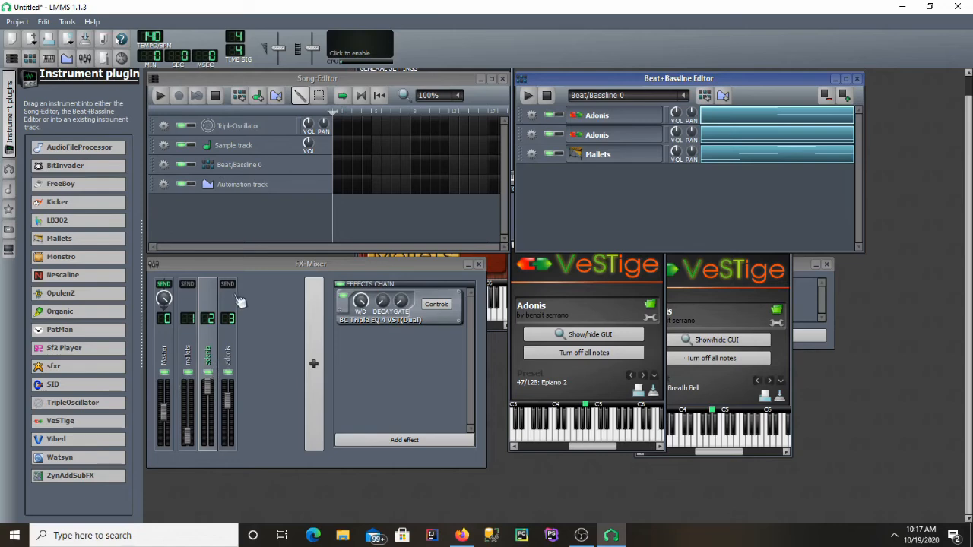
Check the Triple EQ slot on the mallets and adonis mixer channels one after another.
{"action": "left_click", "coordinate": [193, 348]}
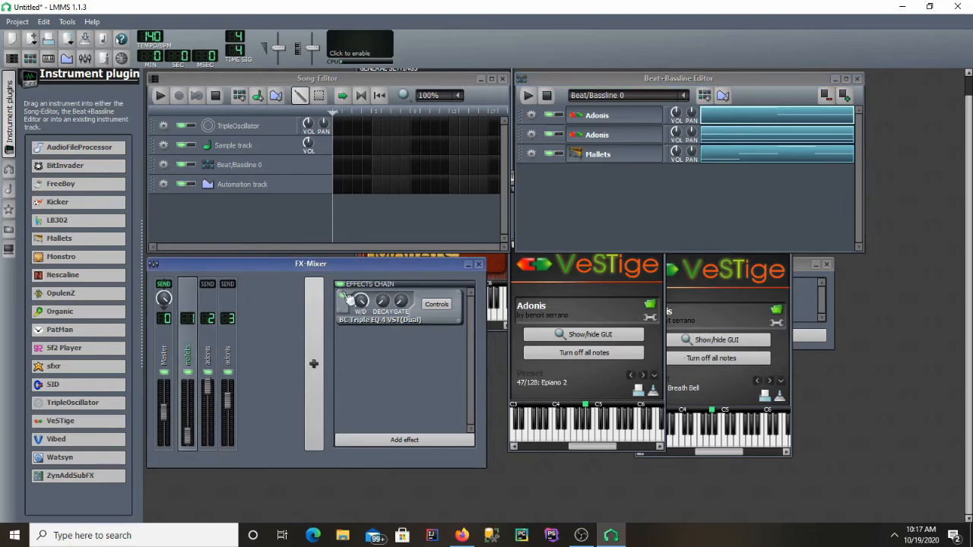
{"action": "left_click", "coordinate": [228, 335]}
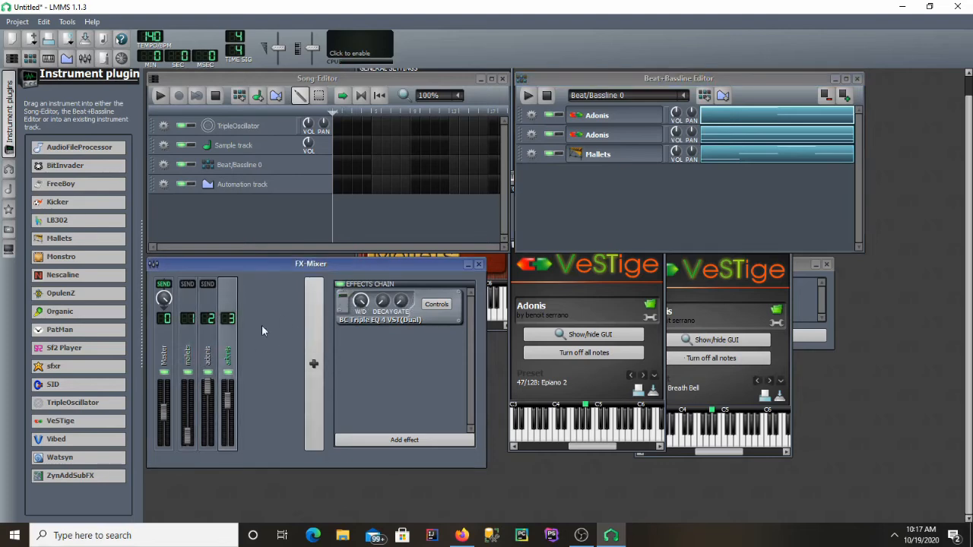
{"action": "left_click", "coordinate": [218, 359]}
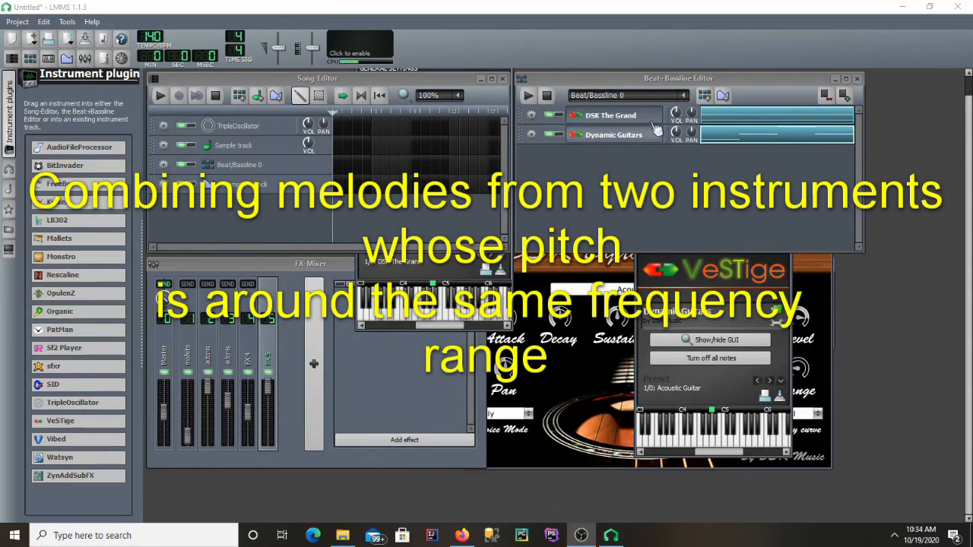
Play the DSK The Grand and Dynamic Guitars beat and slightly lower the volume of FX channel 4.
{"action": "right_click", "coordinate": [723, 141]}
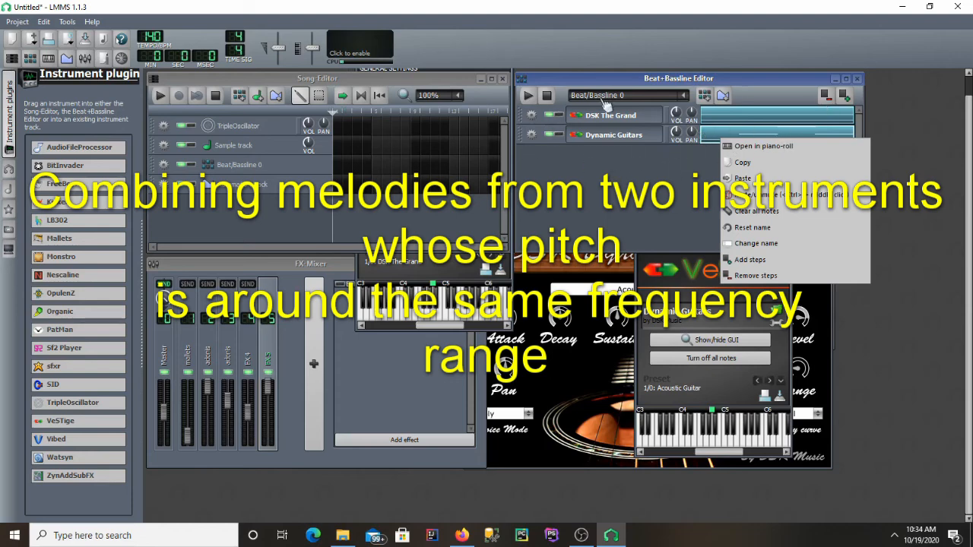
{"action": "left_click", "coordinate": [527, 99]}
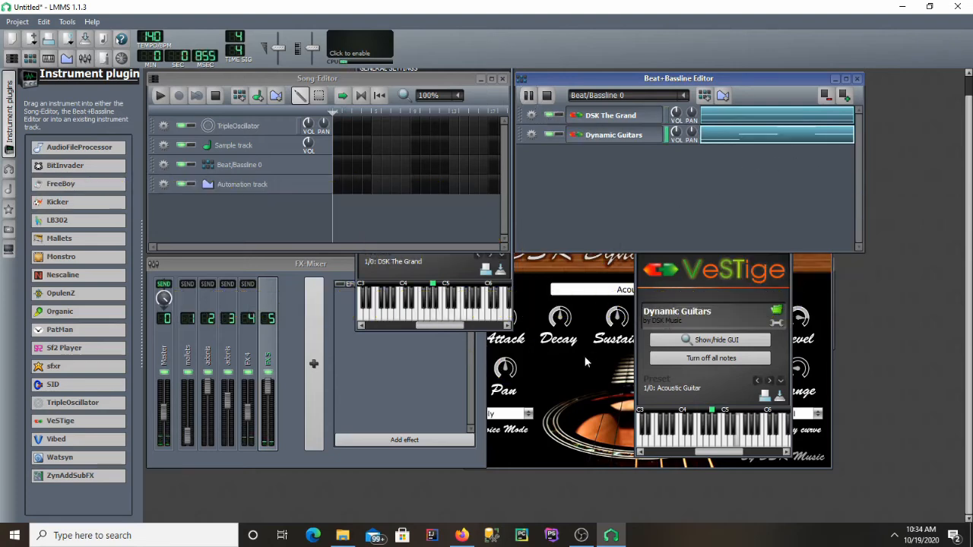
{"action": "left_click", "coordinate": [262, 414]}
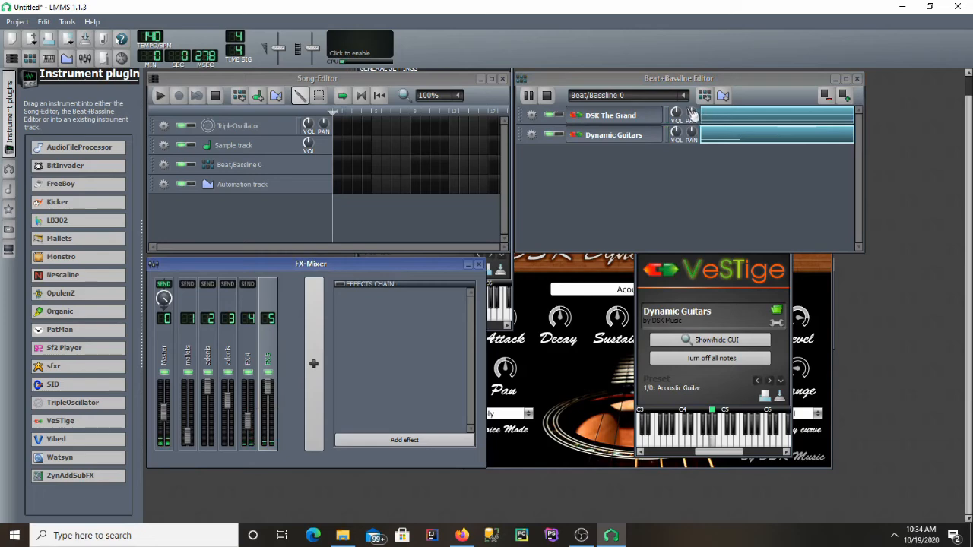
{"action": "left_click_drag", "start_coordinate": [691, 111], "coordinate": [691, 120]}
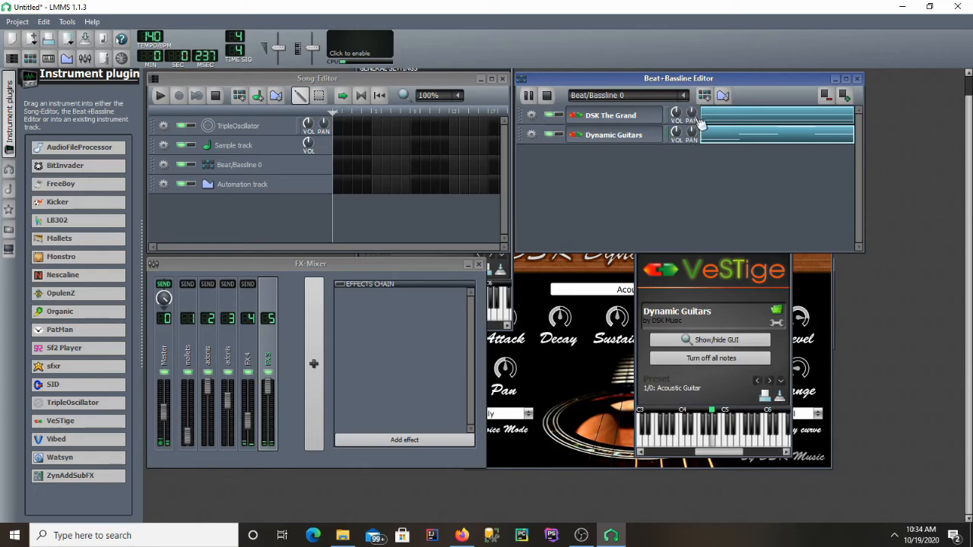
Delete the long three-note chord from the DSK The Grand pattern in the piano roll.
{"action": "right_click", "coordinate": [742, 130]}
{"action": "left_click", "coordinate": [768, 127]}
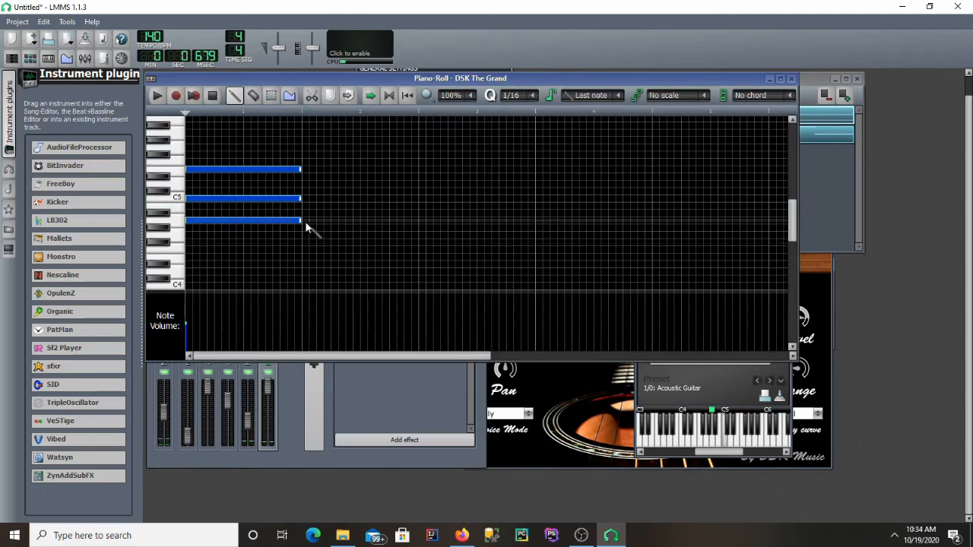
{"action": "left_click_drag", "start_coordinate": [305, 222], "coordinate": [205, 239]}
{"action": "key", "text": "Delete"}
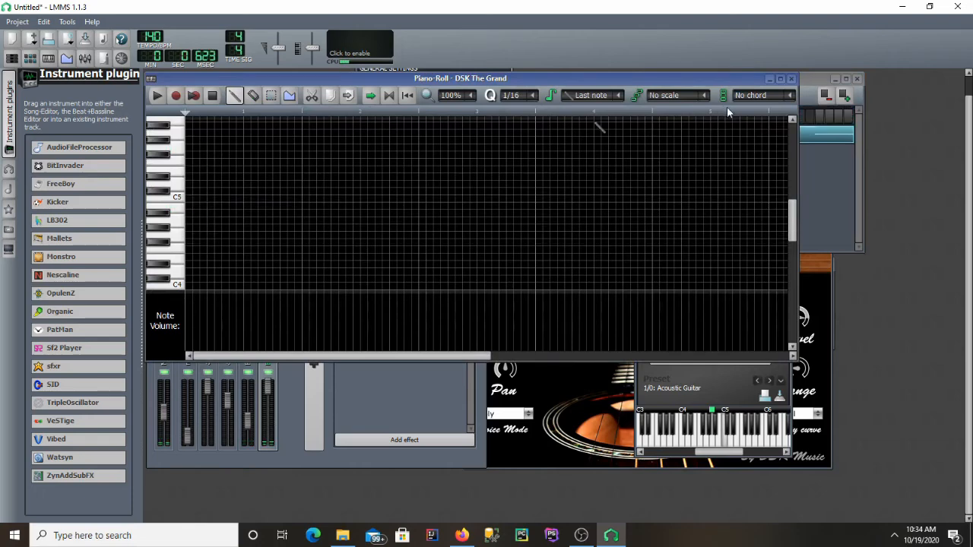
{"action": "left_click", "coordinate": [791, 78]}
Remove both C5 notes from the Dynamic Guitars pattern, keeping only its lowest and highest notes.
{"action": "double_click", "coordinate": [793, 140]}
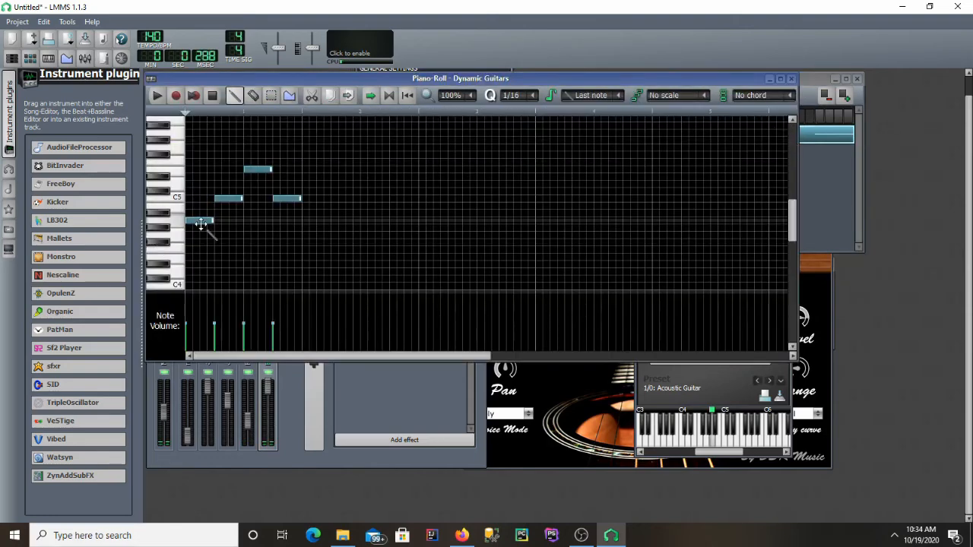
{"action": "right_click", "coordinate": [232, 199]}
{"action": "right_click", "coordinate": [282, 200]}
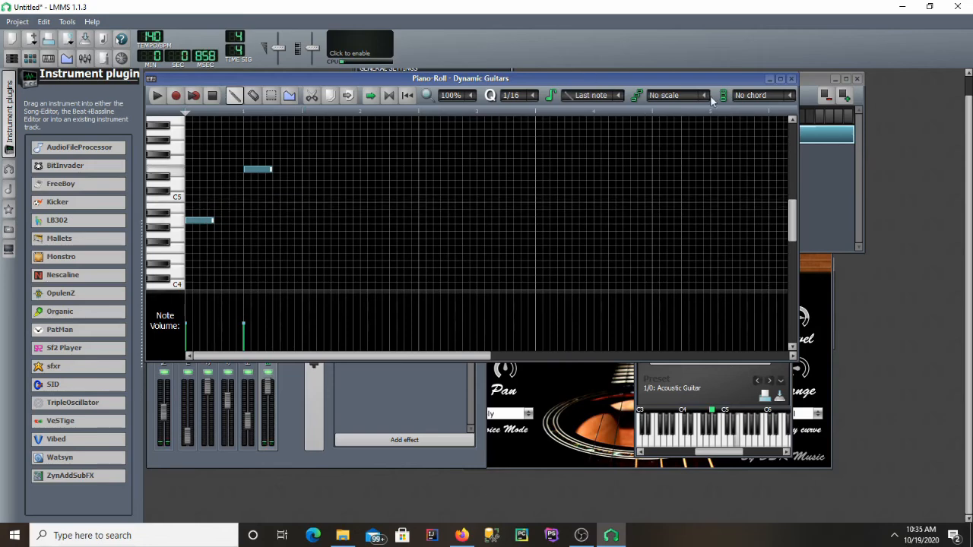
{"action": "left_click", "coordinate": [791, 78]}
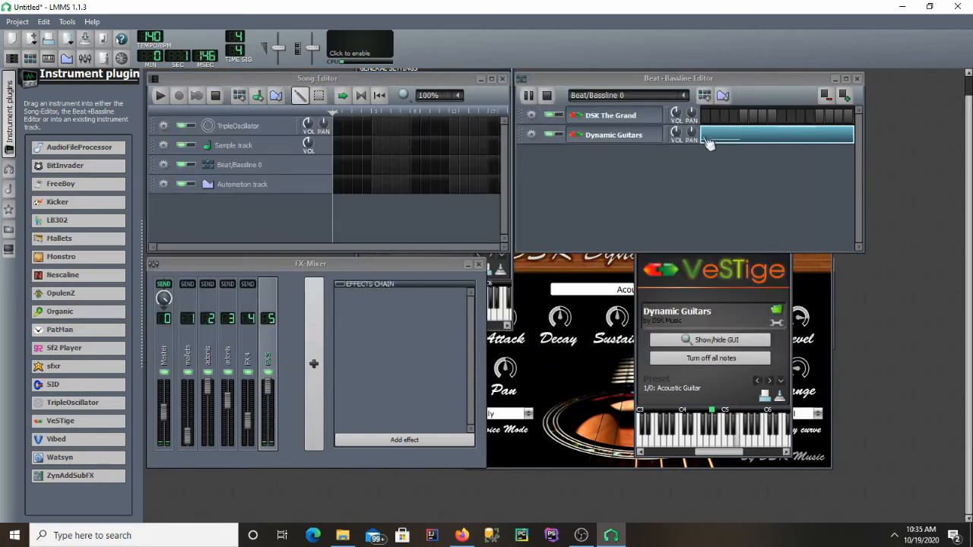
Draw two C5 notes in the DSK The Grand pattern at the second and fourth beats of the first bar.
{"action": "right_click", "coordinate": [740, 114]}
{"action": "left_click", "coordinate": [738, 126]}
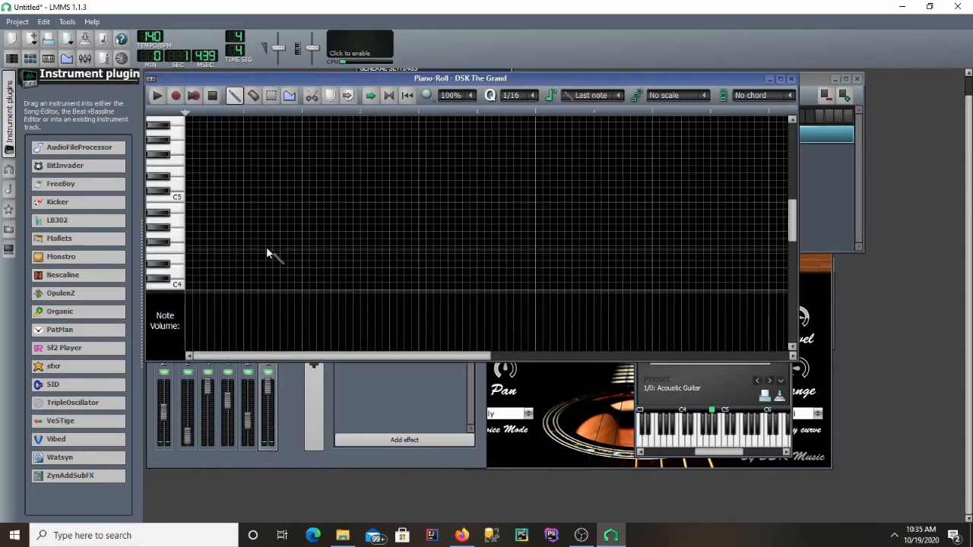
{"action": "left_click", "coordinate": [211, 199]}
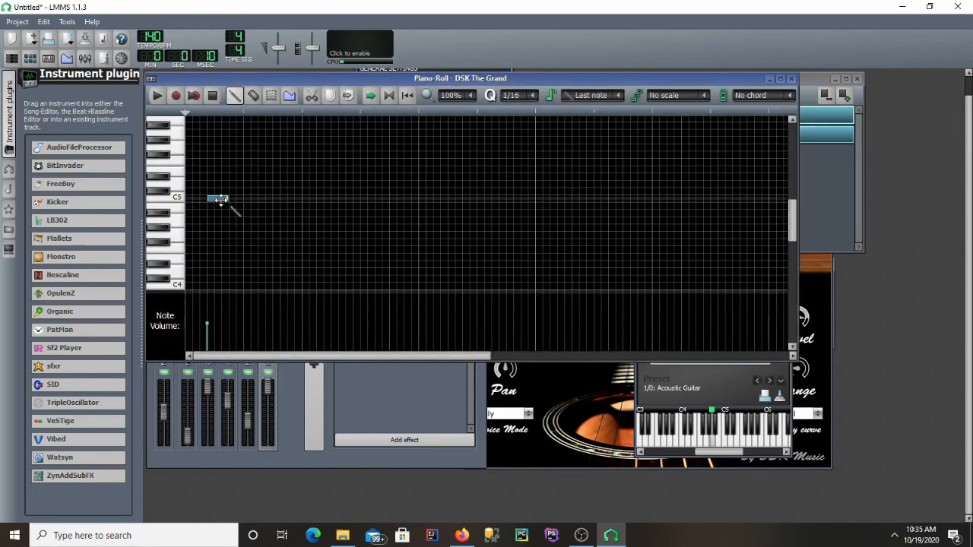
{"action": "left_click_drag", "start_coordinate": [221, 200], "coordinate": [249, 200]}
{"action": "left_click_drag", "start_coordinate": [250, 200], "coordinate": [244, 200]}
{"action": "left_click", "coordinate": [273, 199]}
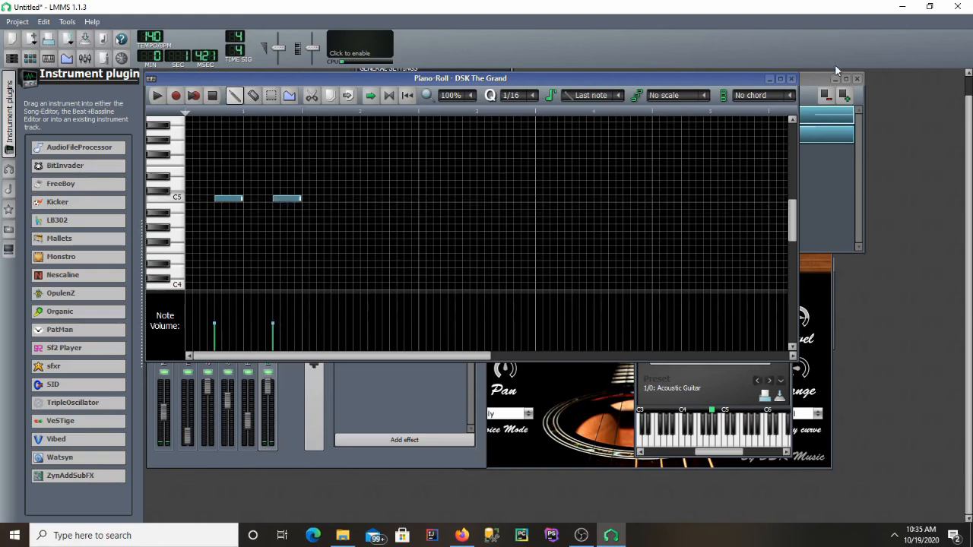
{"action": "left_click", "coordinate": [791, 79]}
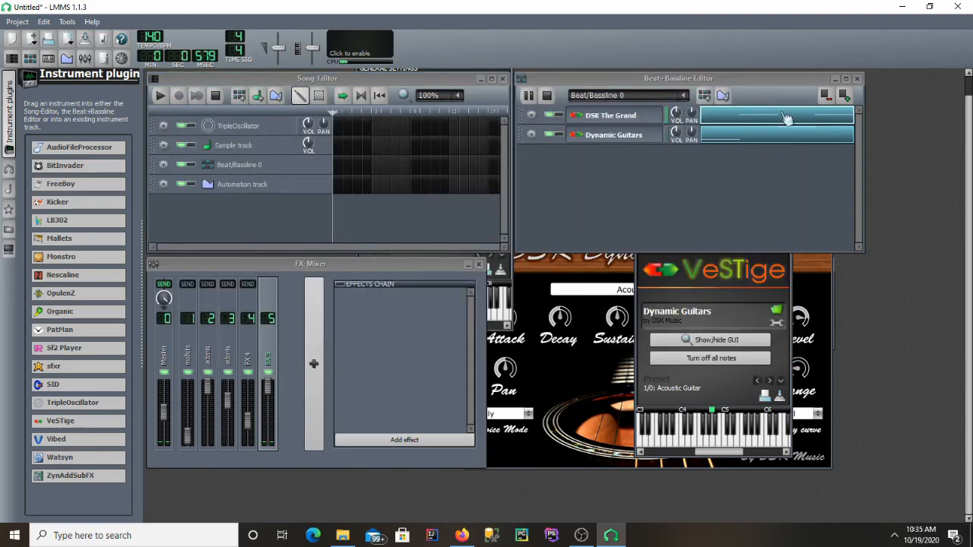
Add A4 and D#5 to both DSK The Grand notes and lower the second chord's middle note to B4.
{"action": "left_click", "coordinate": [757, 116]}
{"action": "right_click", "coordinate": [757, 115]}
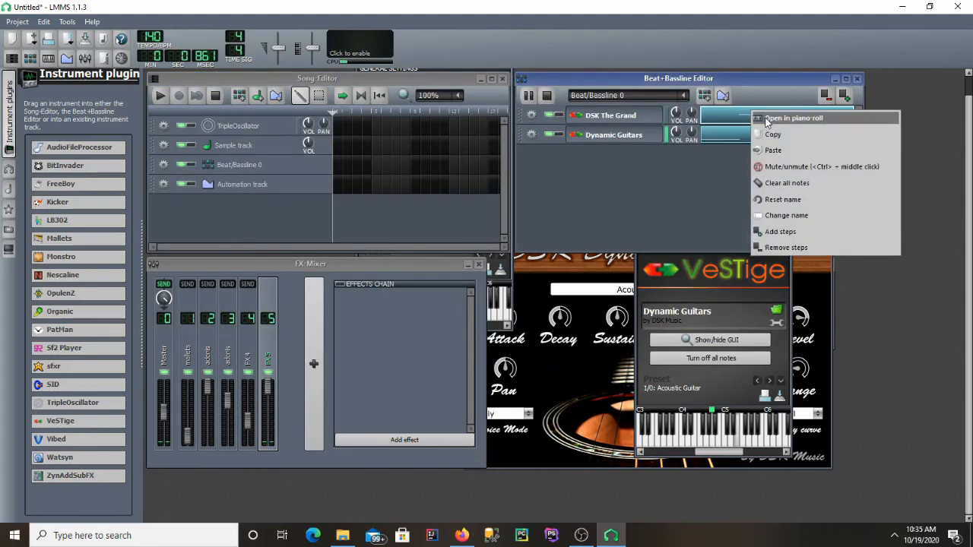
{"action": "left_click", "coordinate": [768, 121]}
{"action": "left_click", "coordinate": [218, 220]}
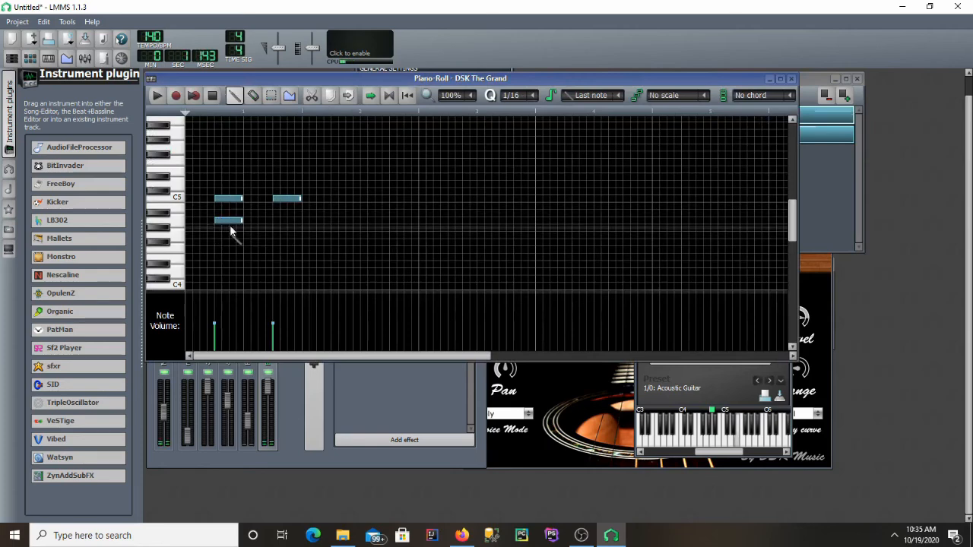
{"action": "left_click", "coordinate": [224, 177]}
{"action": "left_click", "coordinate": [286, 221]}
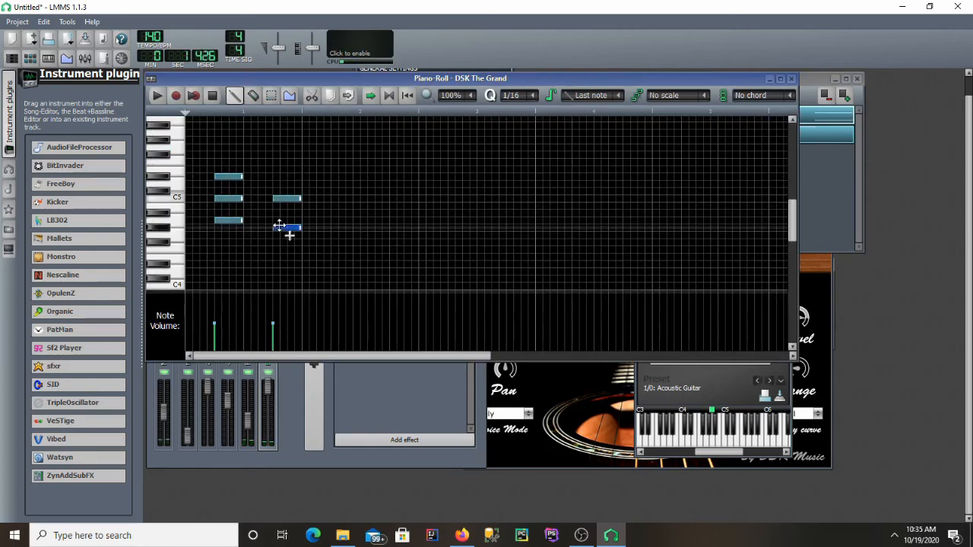
{"action": "left_click", "coordinate": [278, 177]}
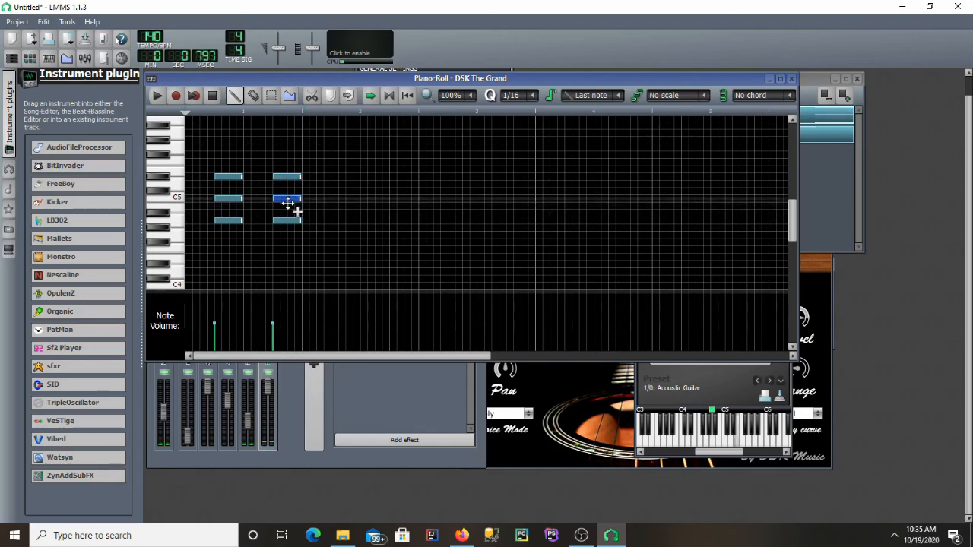
{"action": "left_click_drag", "start_coordinate": [286, 200], "coordinate": [287, 207]}
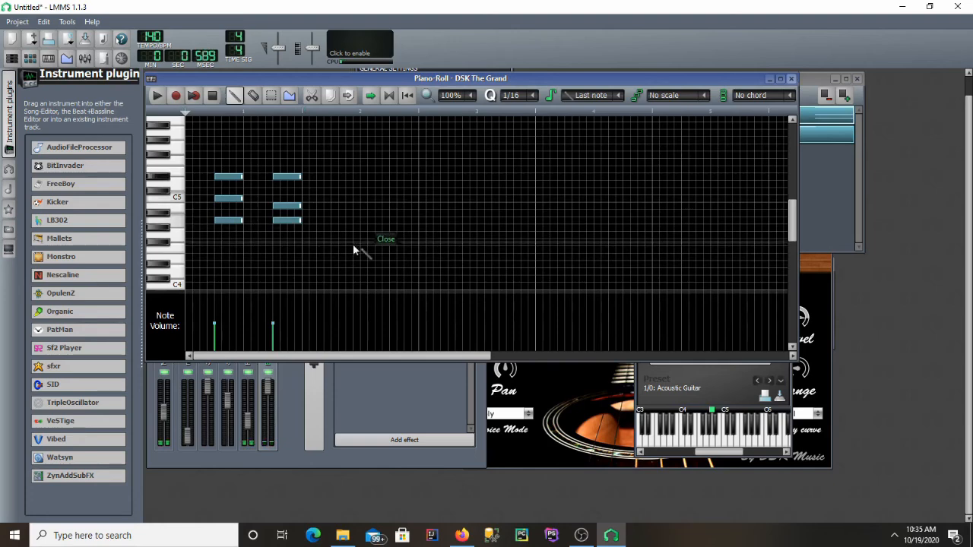
Delete all three notes of the second chord in the DSK The Grand pattern.
{"action": "right_click", "coordinate": [297, 206]}
{"action": "right_click", "coordinate": [297, 176]}
{"action": "right_click", "coordinate": [295, 220]}
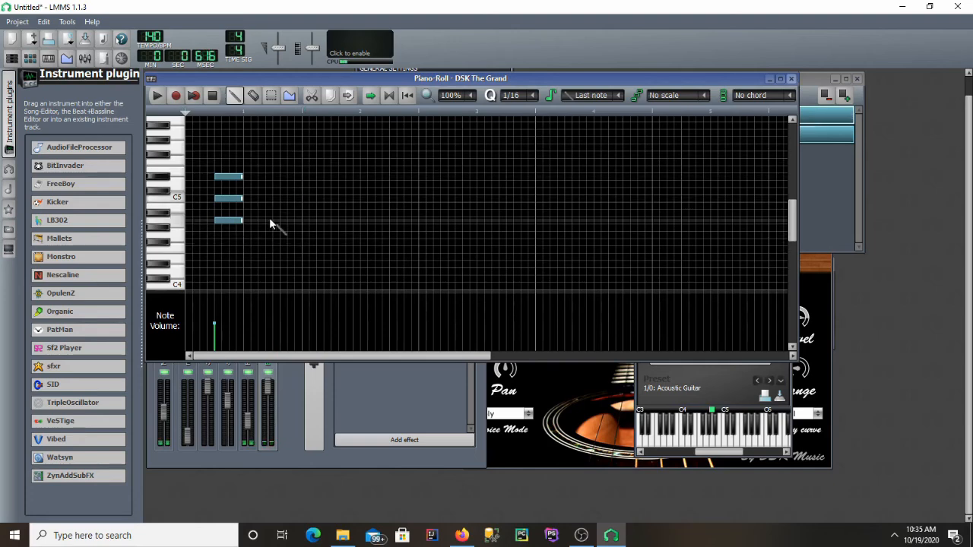
Try the remaining DSK The Grand chord at the pattern's start, stretched to about one bar, and delete it.
{"action": "key", "text": "ctrl+a"}
{"action": "mouse_move", "coordinate": [237, 176]}
{"action": "left_mouse_down"}
{"action": "mouse_move", "coordinate": [207, 176]}
{"action": "mouse_move", "coordinate": [219, 180]}
{"action": "mouse_move", "coordinate": [208, 221]}
{"action": "left_mouse_up"}
{"action": "left_click", "coordinate": [213, 178]}
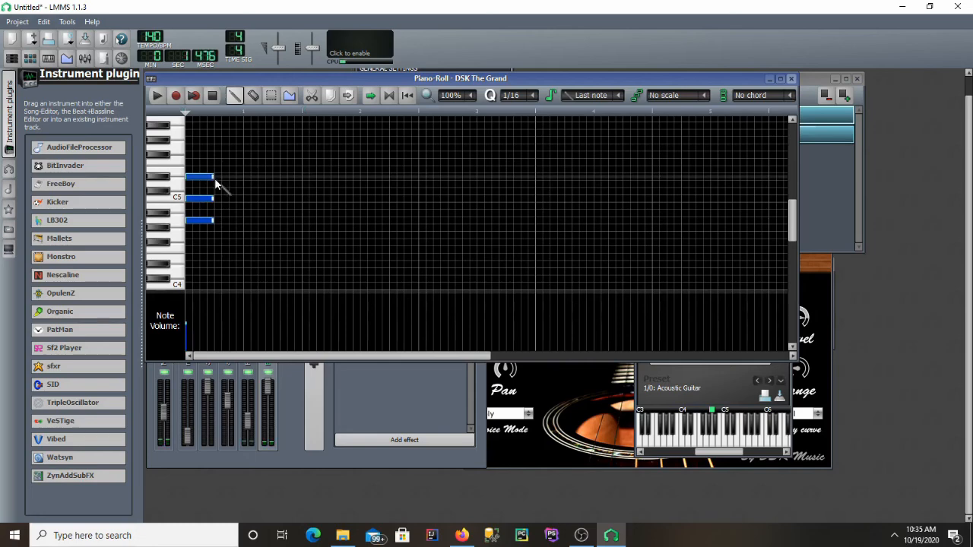
{"action": "left_click_drag", "start_coordinate": [213, 180], "coordinate": [311, 186]}
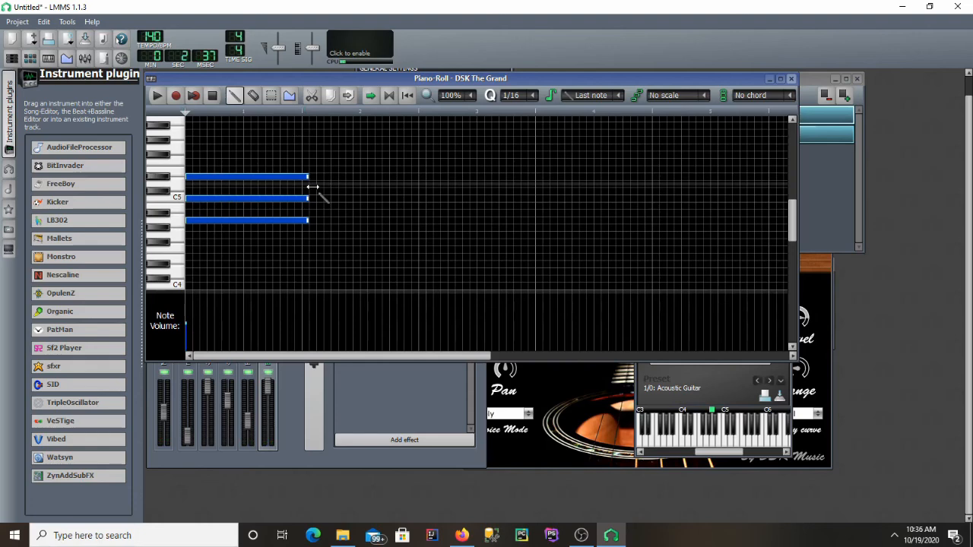
{"action": "key", "text": "Delete"}
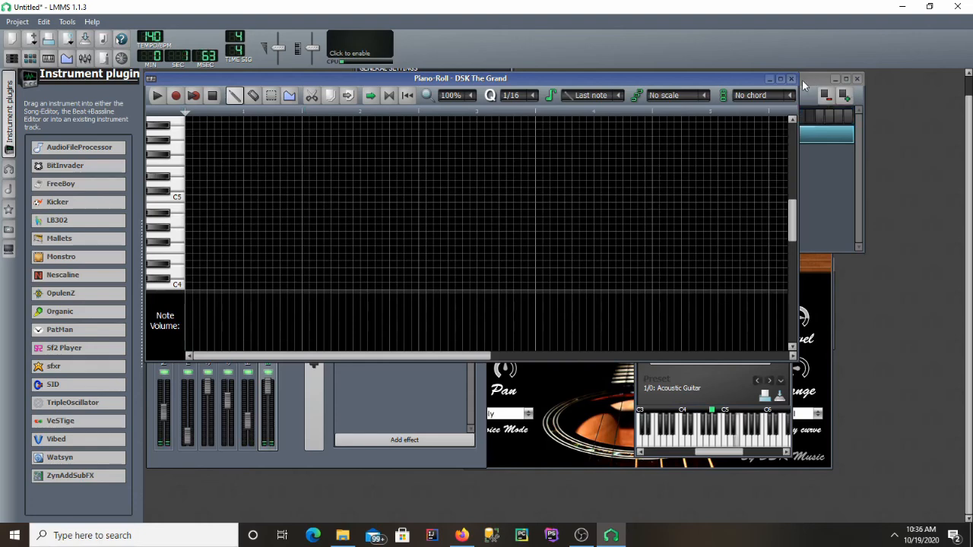
{"action": "left_click", "coordinate": [792, 78]}
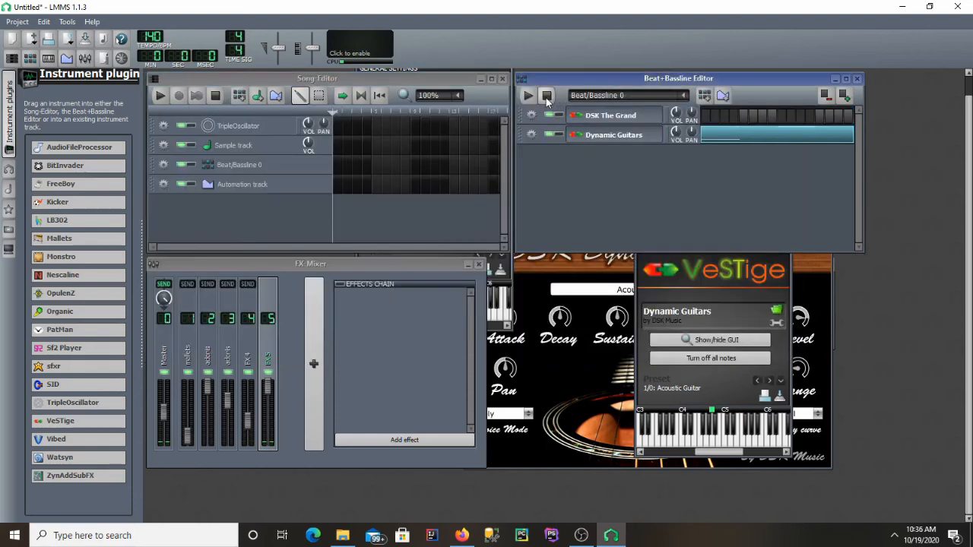